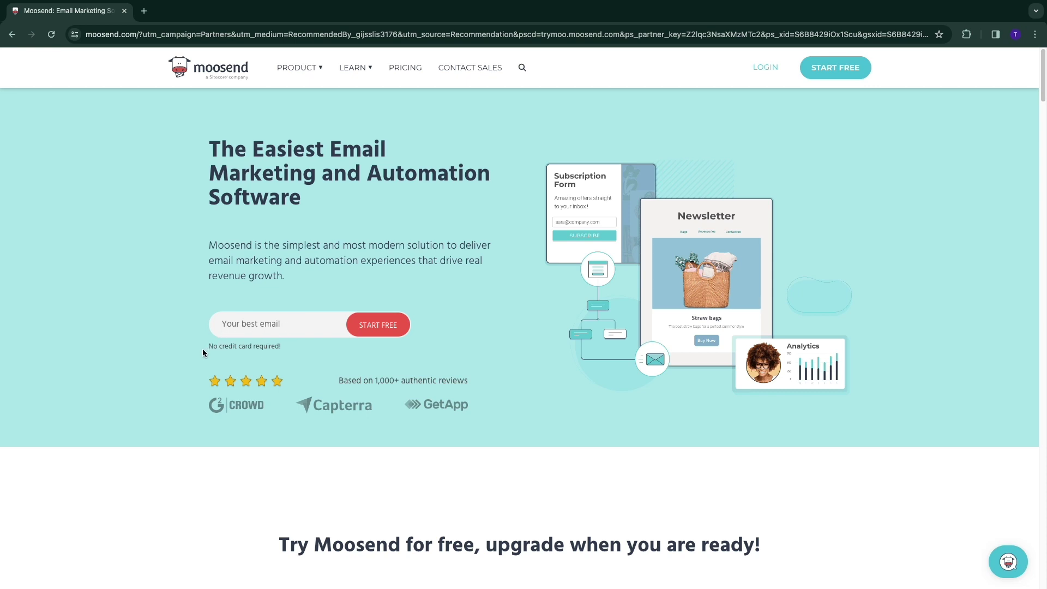
# Enter the sign-up email address and start the free, no-credit-card sign-up
pyautogui.moveTo(203, 353); pyautogui.dragTo(278, 357)
pyautogui.click(267, 323)
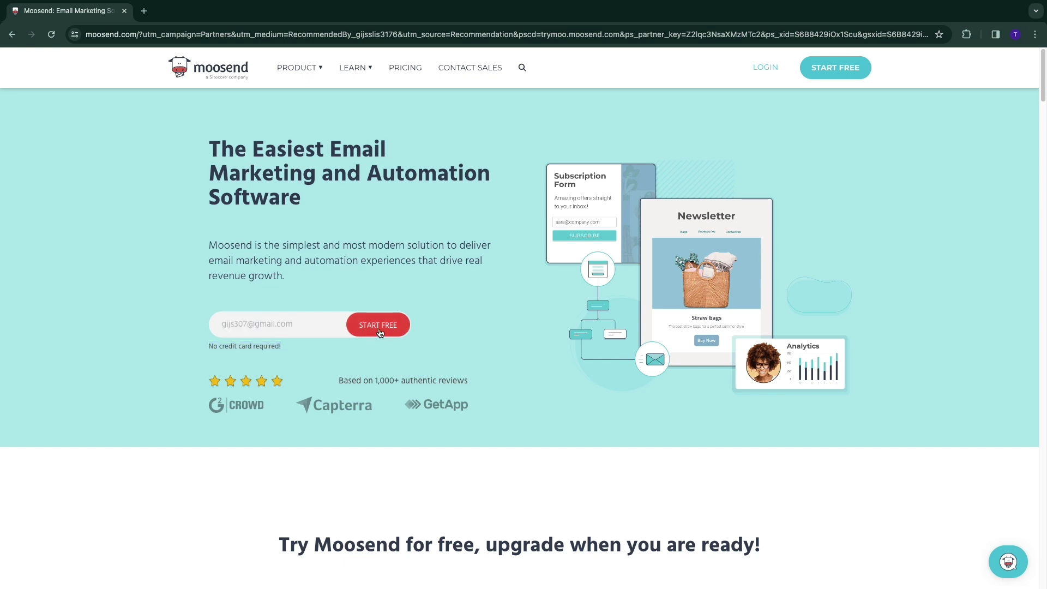
pyautogui.click(379, 330)
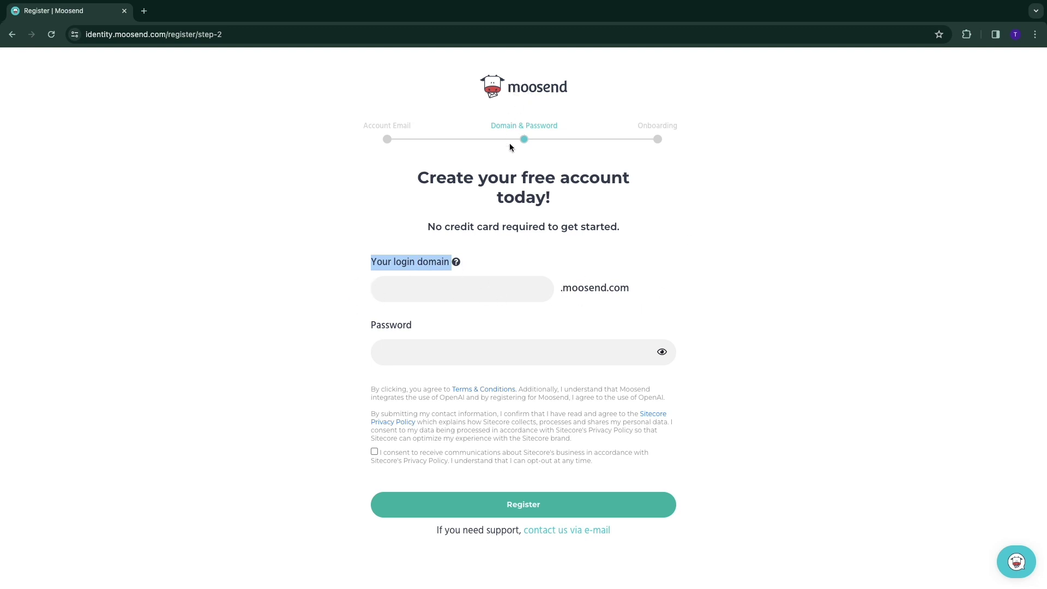
# Enter a login domain and tick the Sitecore communications consent box
pyautogui.click(443, 286)
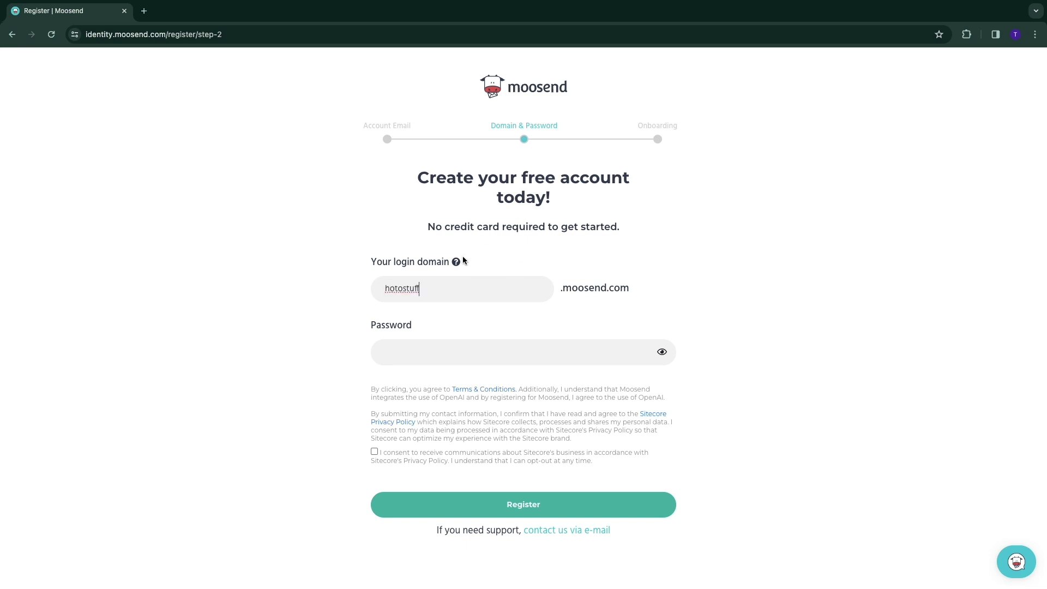
pyautogui.write('w')
pyautogui.click(432, 357)
pyautogui.click(374, 452)
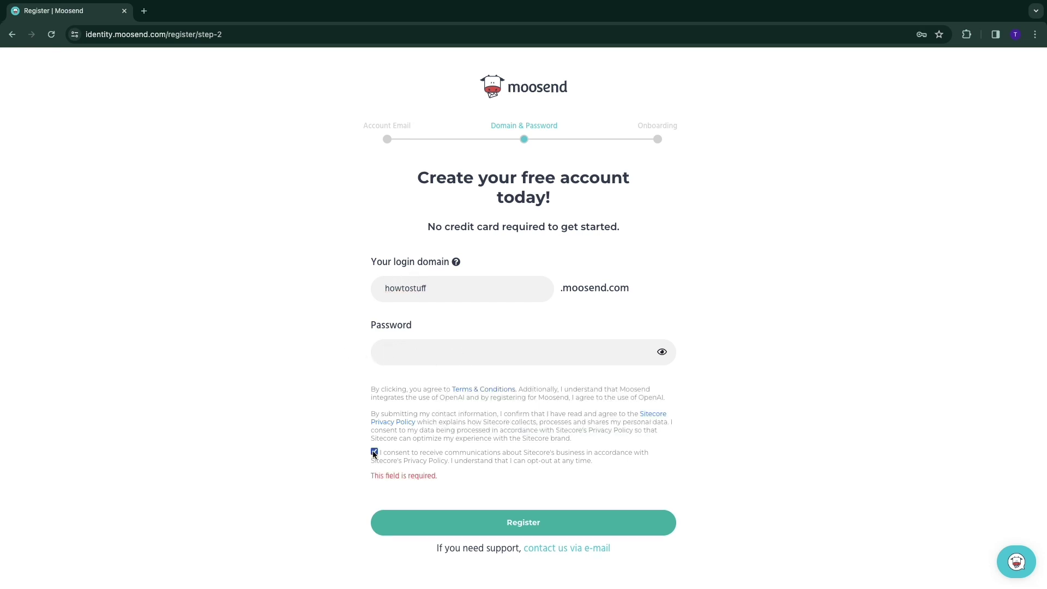
# Submit the registration and review the name, company address and business details sections
pyautogui.click(528, 522)
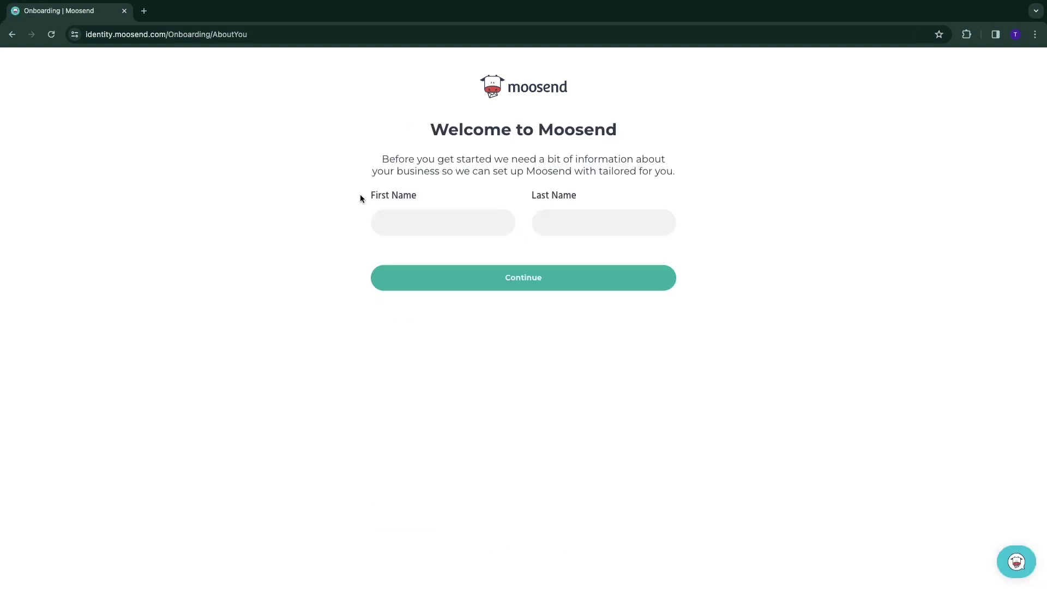
pyautogui.moveTo(360, 197); pyautogui.dragTo(421, 196)
pyautogui.moveTo(537, 196); pyautogui.dragTo(571, 196)
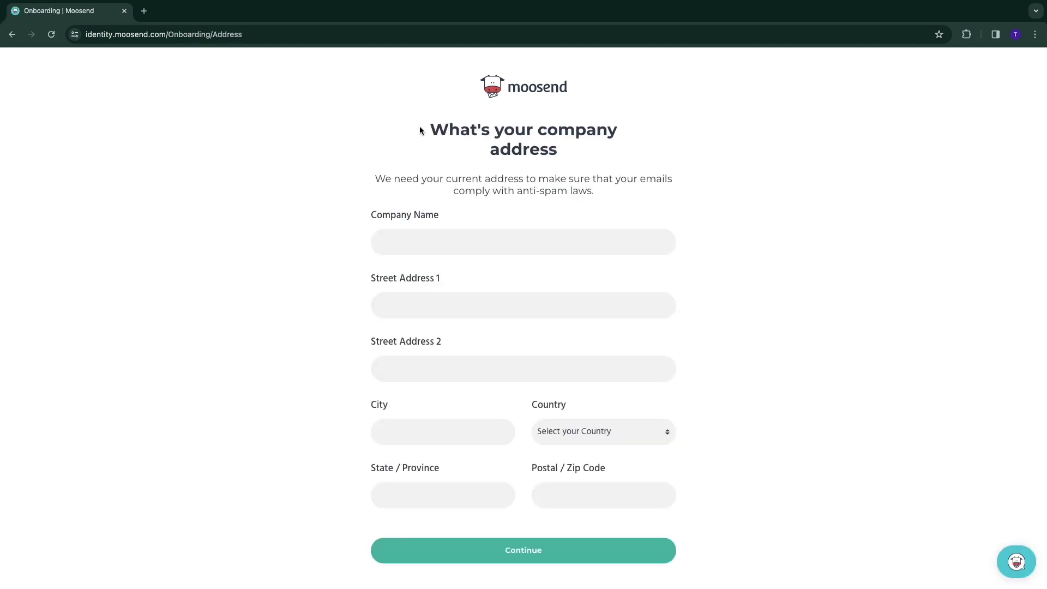
pyautogui.moveTo(420, 126); pyautogui.dragTo(558, 155)
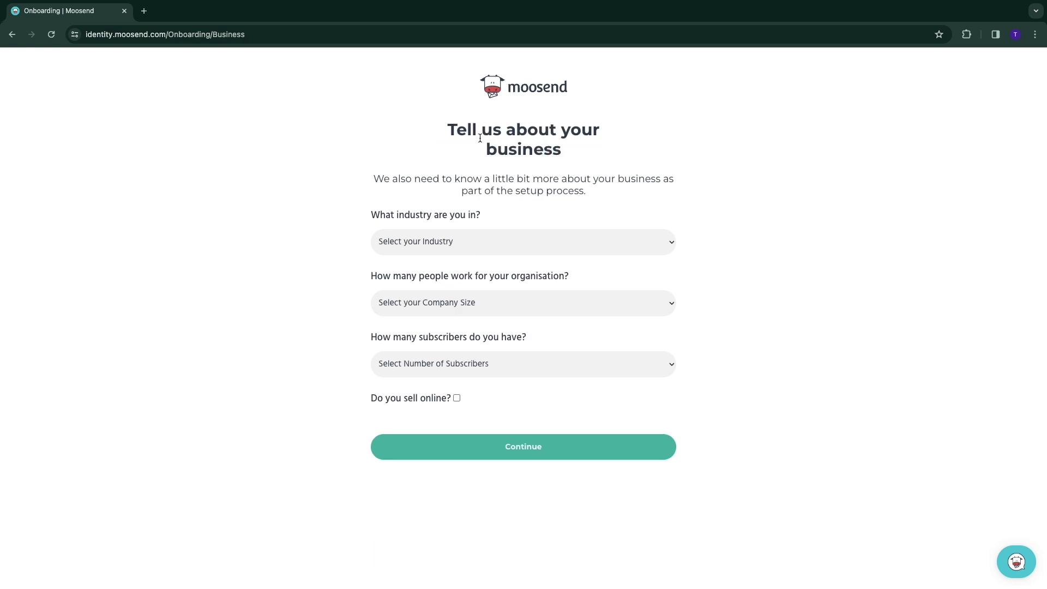
pyautogui.moveTo(455, 132); pyautogui.dragTo(596, 149)
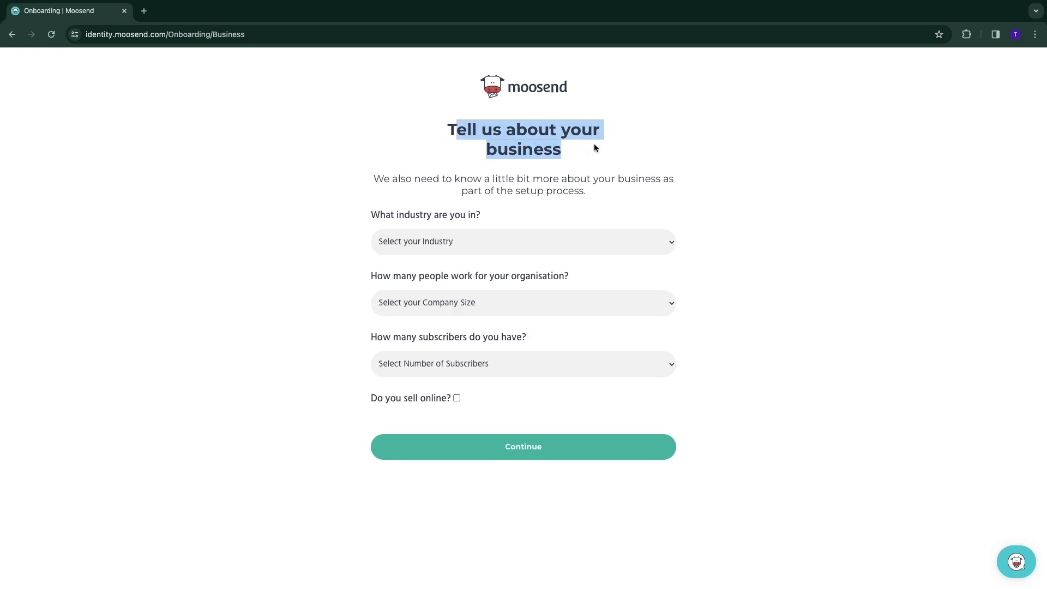
# Set the industry to Education and Training and company size to Less than 10
pyautogui.moveTo(370, 215); pyautogui.dragTo(466, 221)
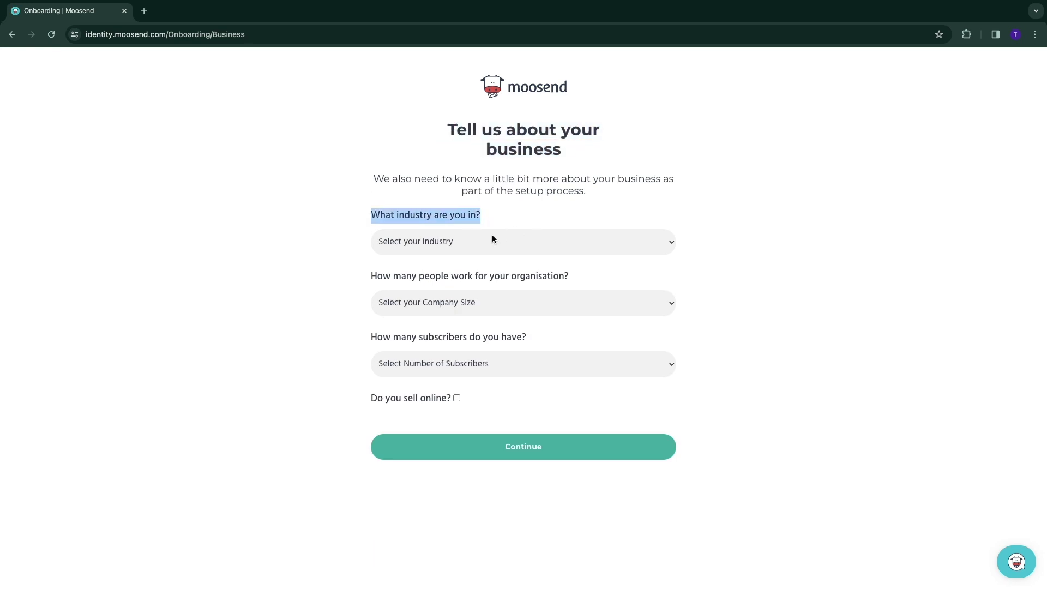
pyautogui.click(492, 240)
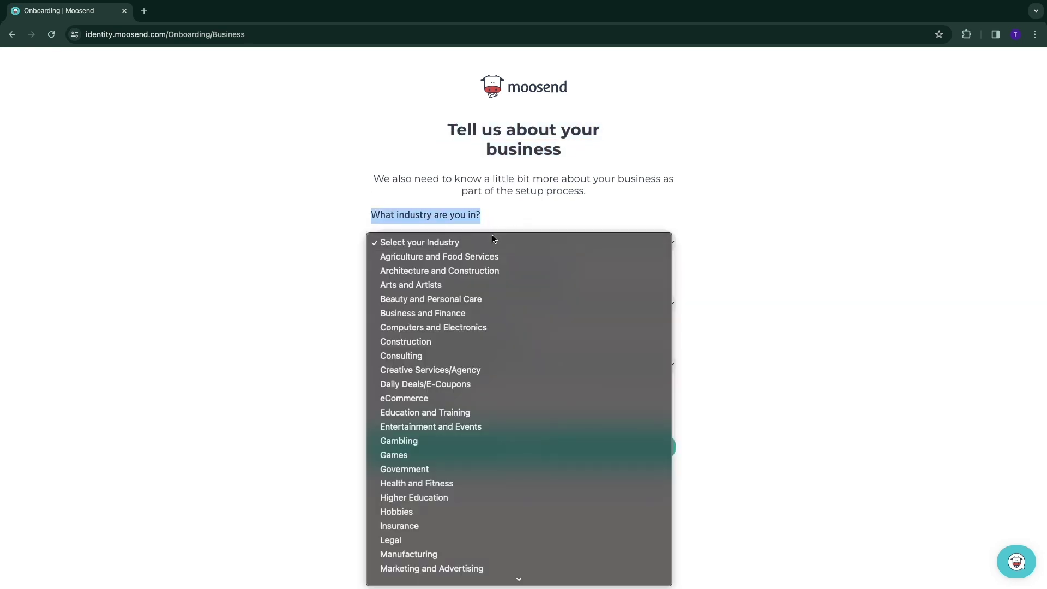
pyautogui.click(427, 413)
pyautogui.moveTo(370, 276); pyautogui.dragTo(579, 279)
pyautogui.click(498, 301)
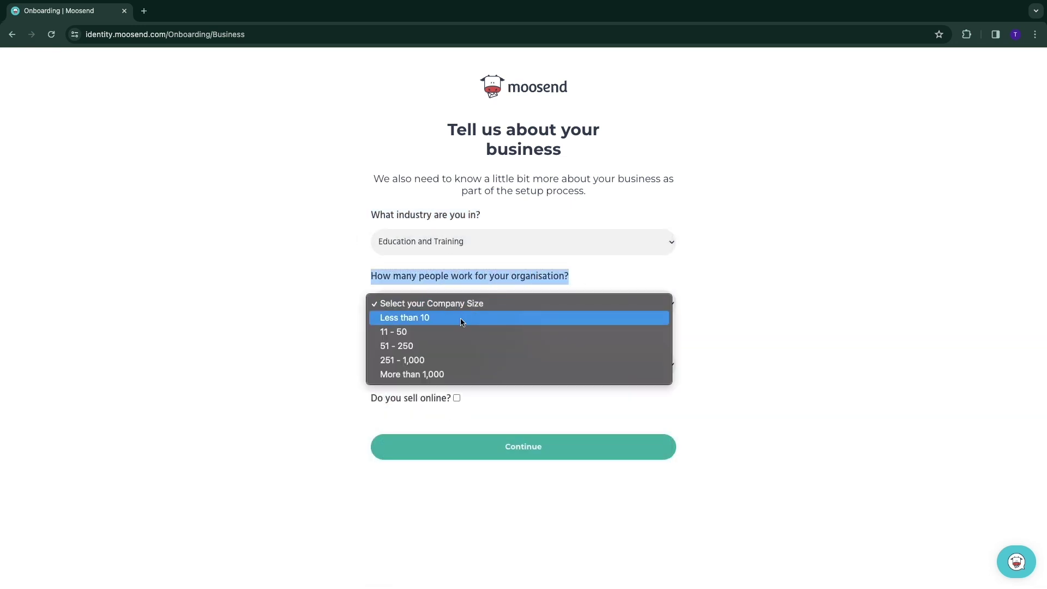
pyautogui.click(461, 319)
# Choose 500 - 1,000 subscribers, submit the business details, and activate via the emailed link
pyautogui.moveTo(371, 337); pyautogui.dragTo(525, 345)
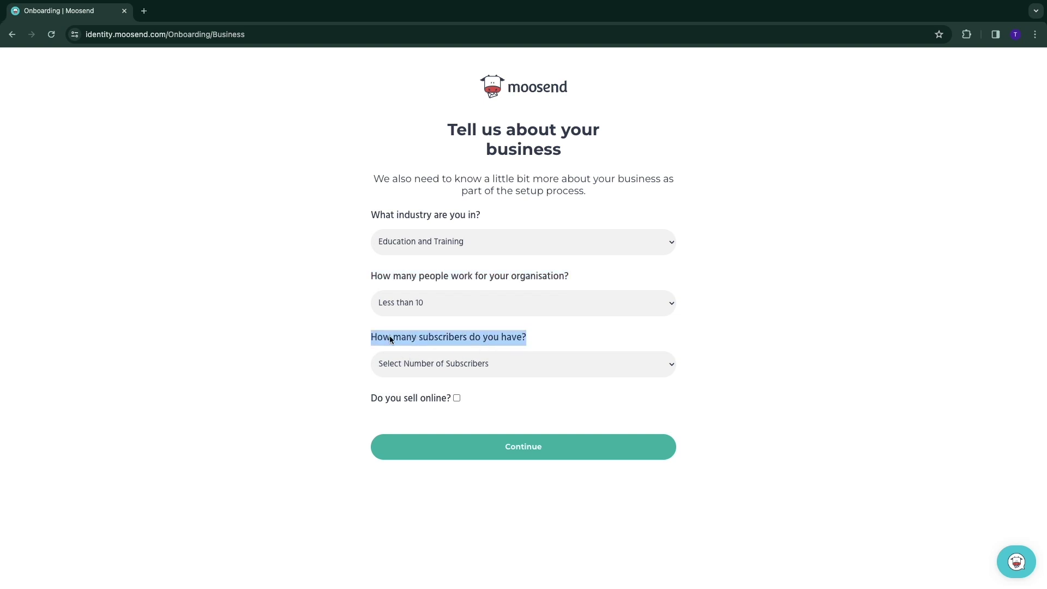
pyautogui.click(420, 361)
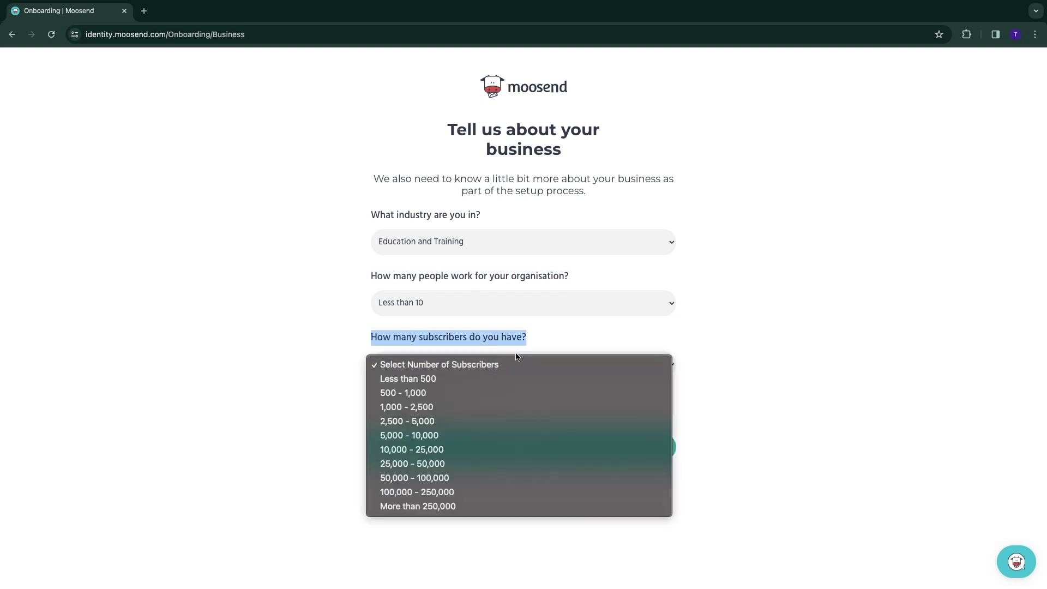
pyautogui.click(436, 398)
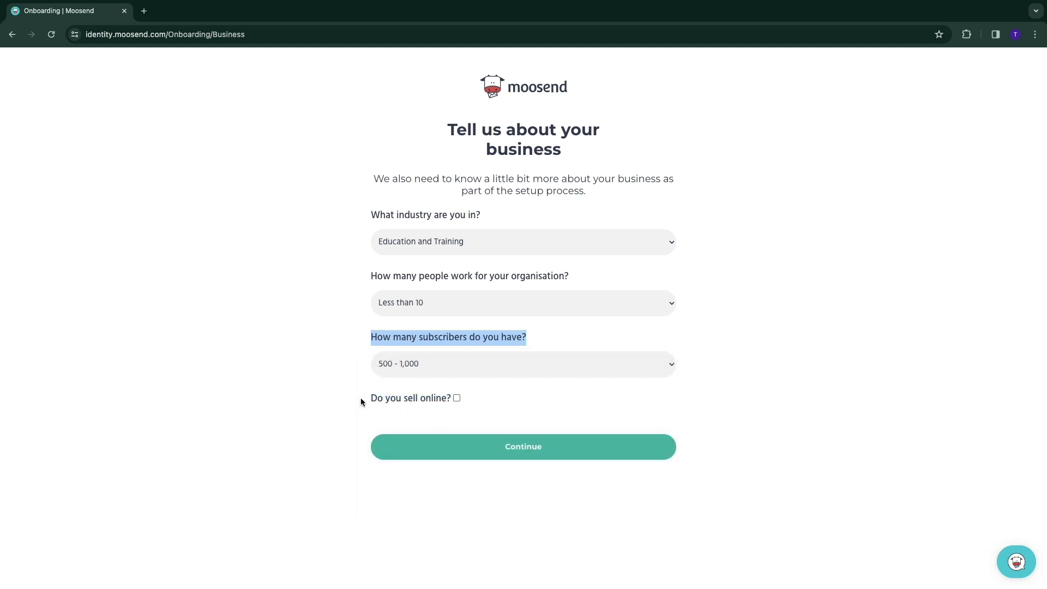
pyautogui.moveTo(361, 397); pyautogui.dragTo(447, 405)
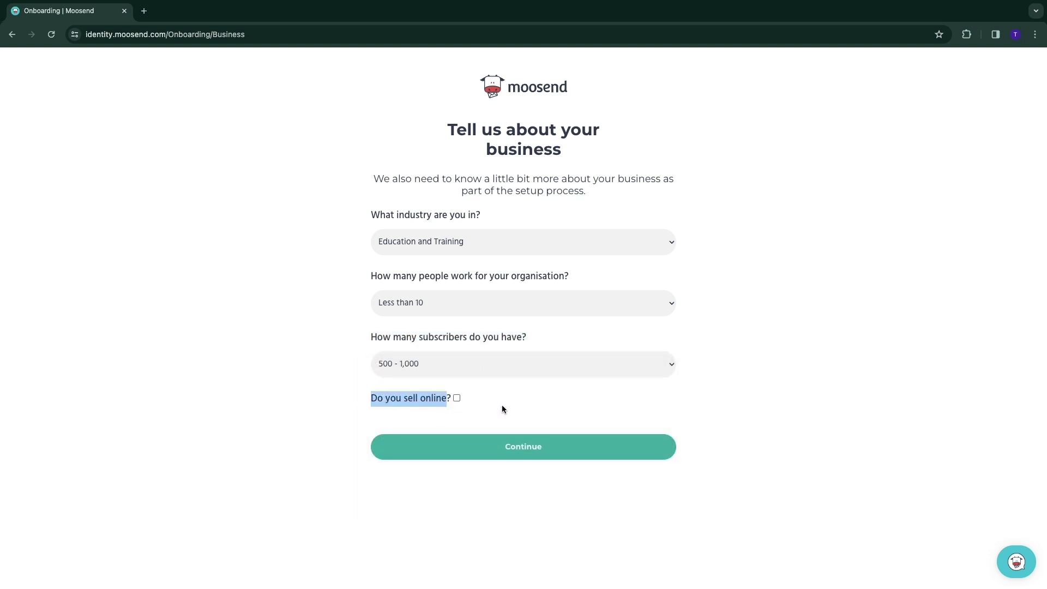
pyautogui.click(535, 451)
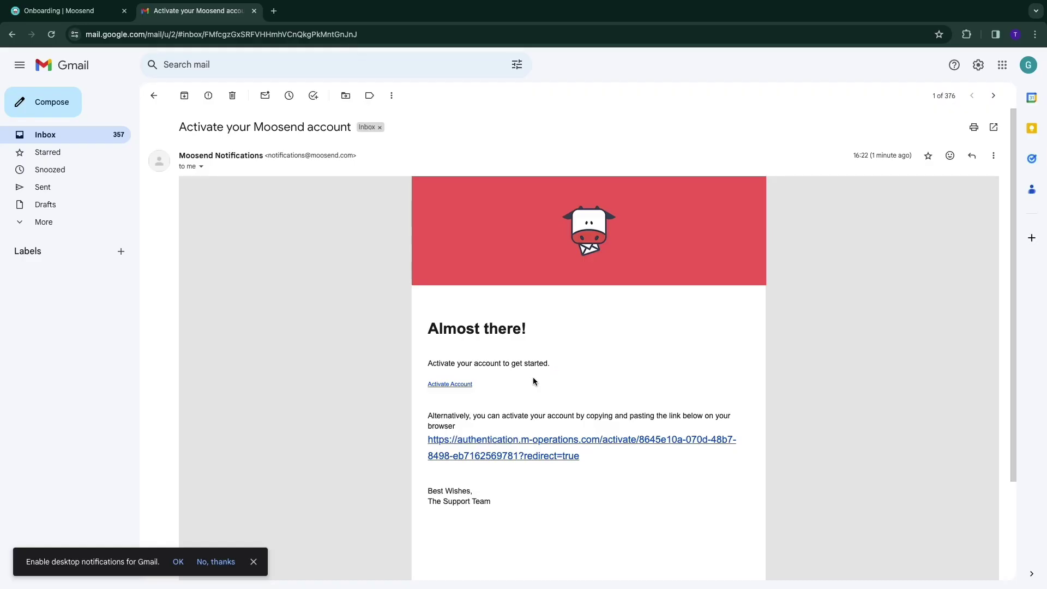
pyautogui.scroll(-1, 626, 336)
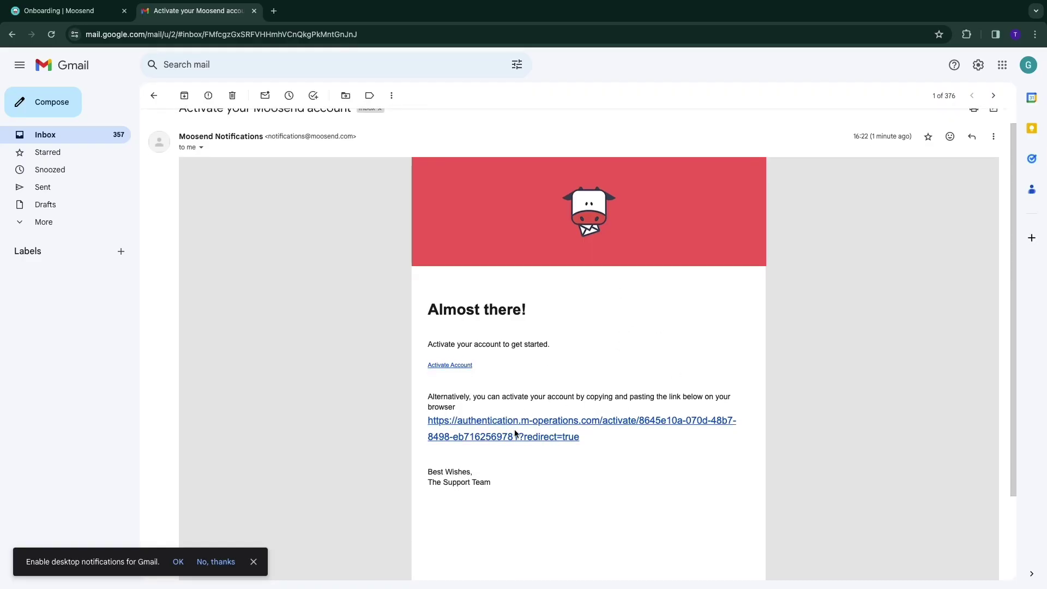
pyautogui.click(529, 426)
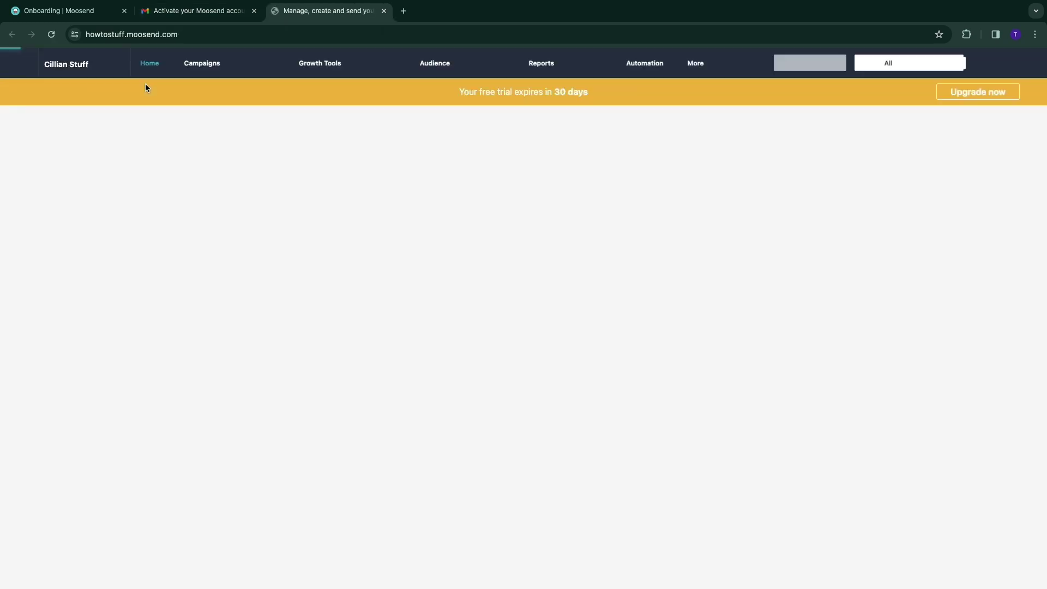
# Create the first email list from the Welcome page setup, naming it 123
pyautogui.click(90, 36)
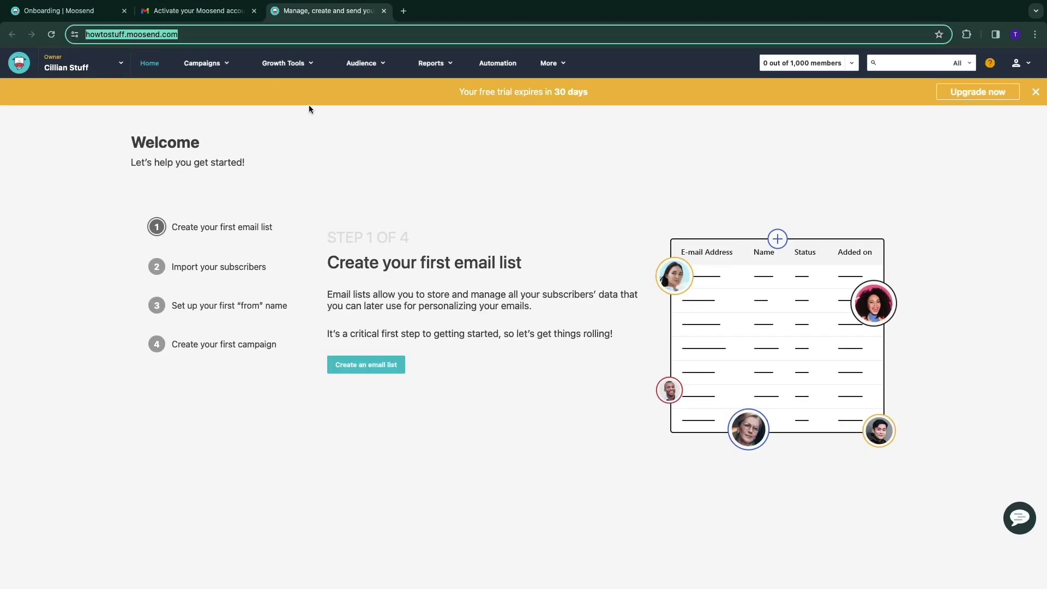
pyautogui.click(408, 156)
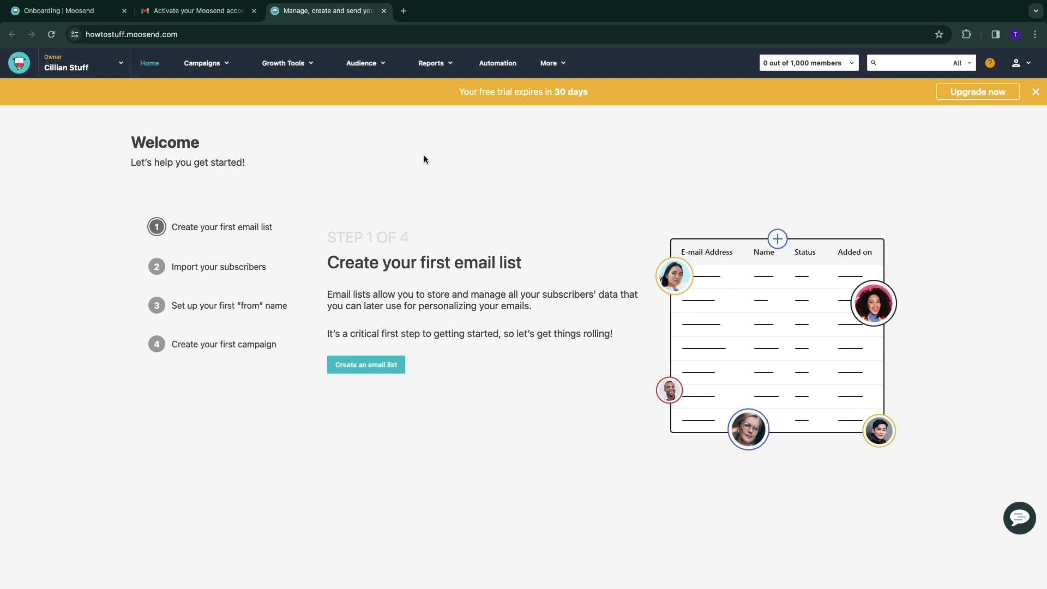
pyautogui.moveTo(171, 230); pyautogui.dragTo(272, 233)
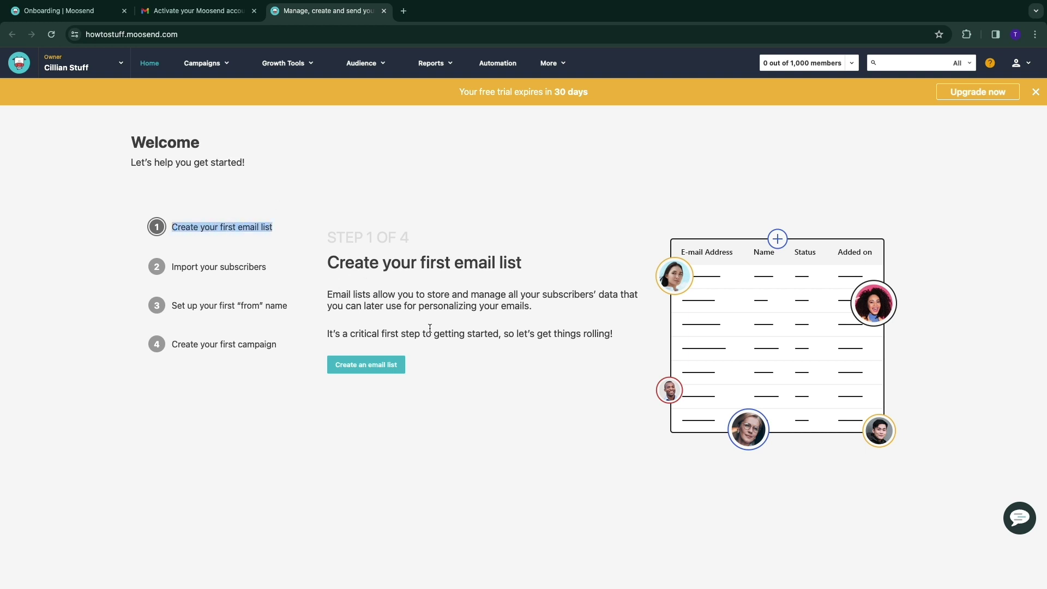
pyautogui.click(362, 369)
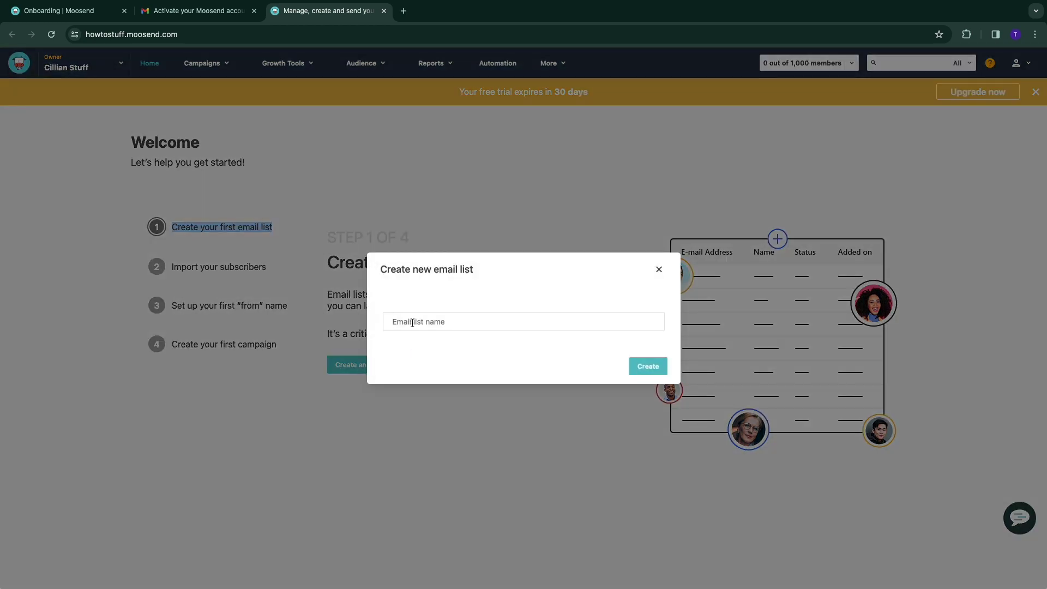
pyautogui.click(412, 322)
pyautogui.write('123')
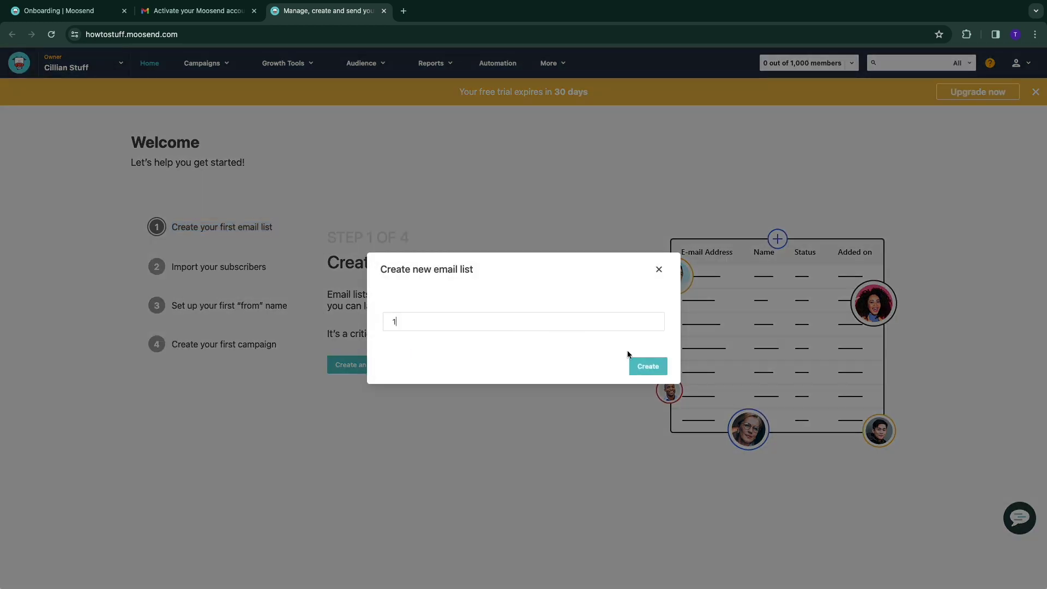
pyautogui.click(647, 371)
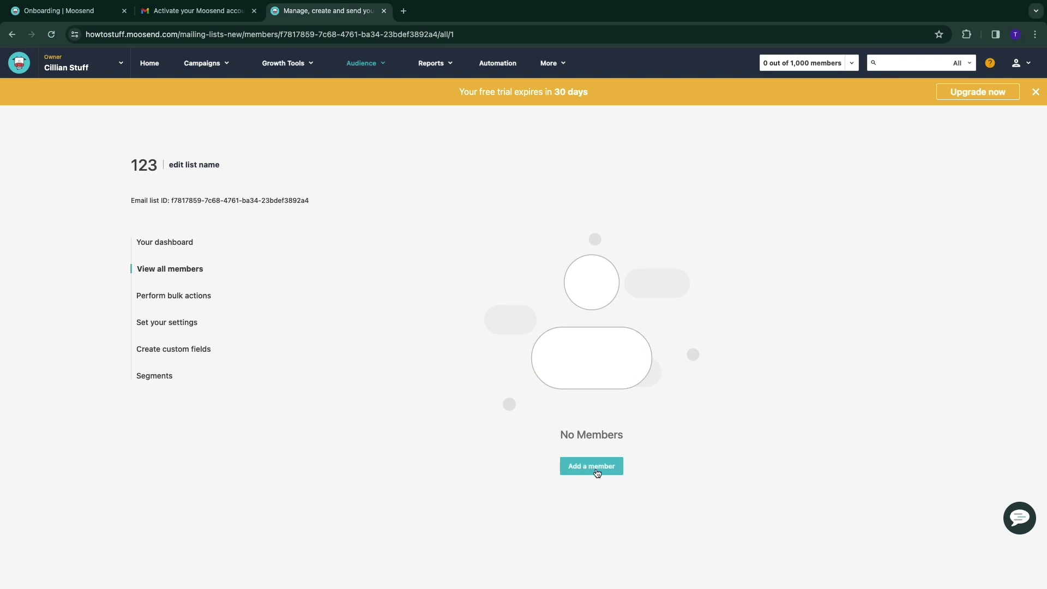
# Begin adding a member, confirm email permission, then go to list 123's bulk actions
pyautogui.click(597, 467)
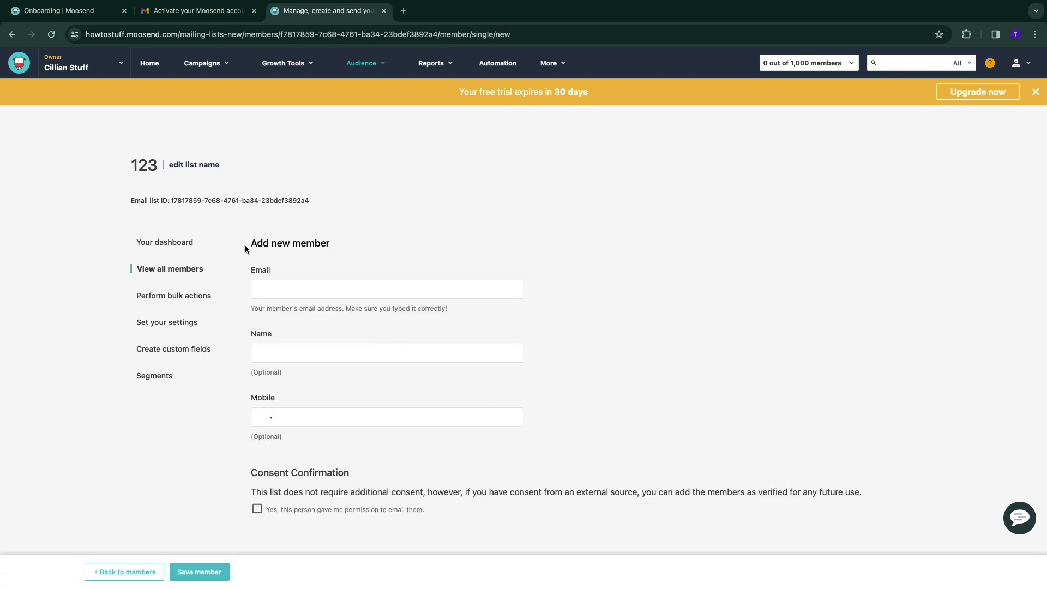
pyautogui.moveTo(251, 250); pyautogui.dragTo(355, 250)
pyautogui.click(352, 262)
pyautogui.click(257, 509)
pyautogui.click(177, 297)
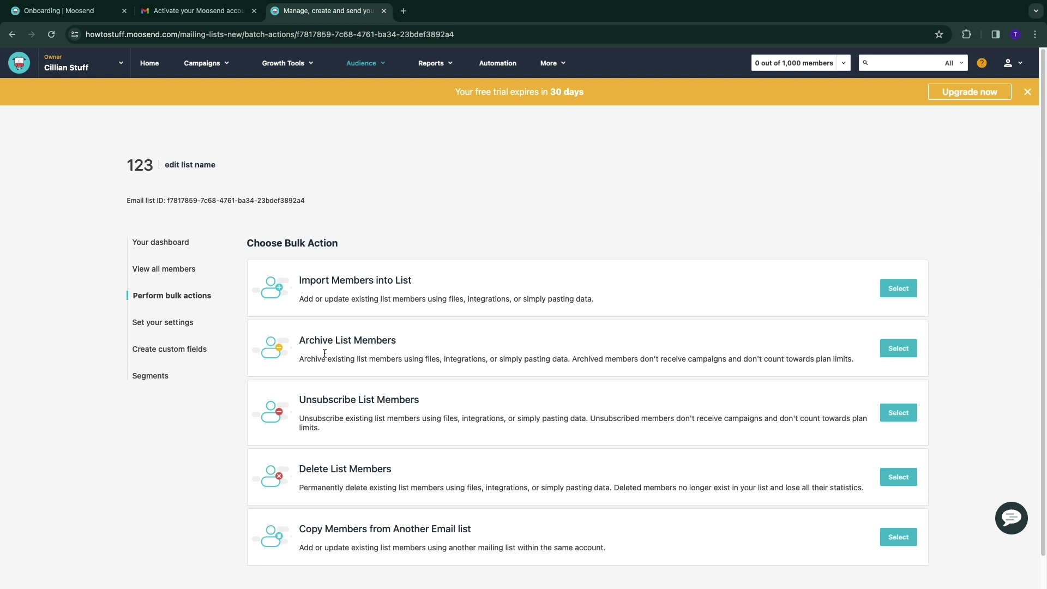
# Open the import members options for list 123
pyautogui.scroll(-1, 380, 366)
pyautogui.scroll(-1, 380, 366)
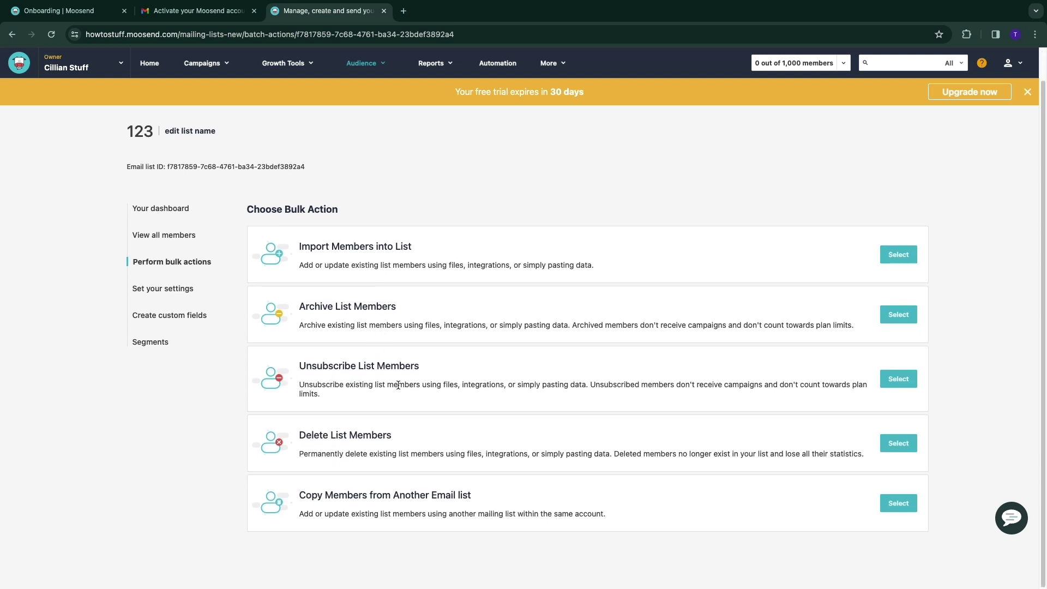
pyautogui.click(344, 506)
pyautogui.scroll(2, 440, 526)
pyautogui.moveTo(299, 280); pyautogui.dragTo(428, 278)
pyautogui.click(468, 285)
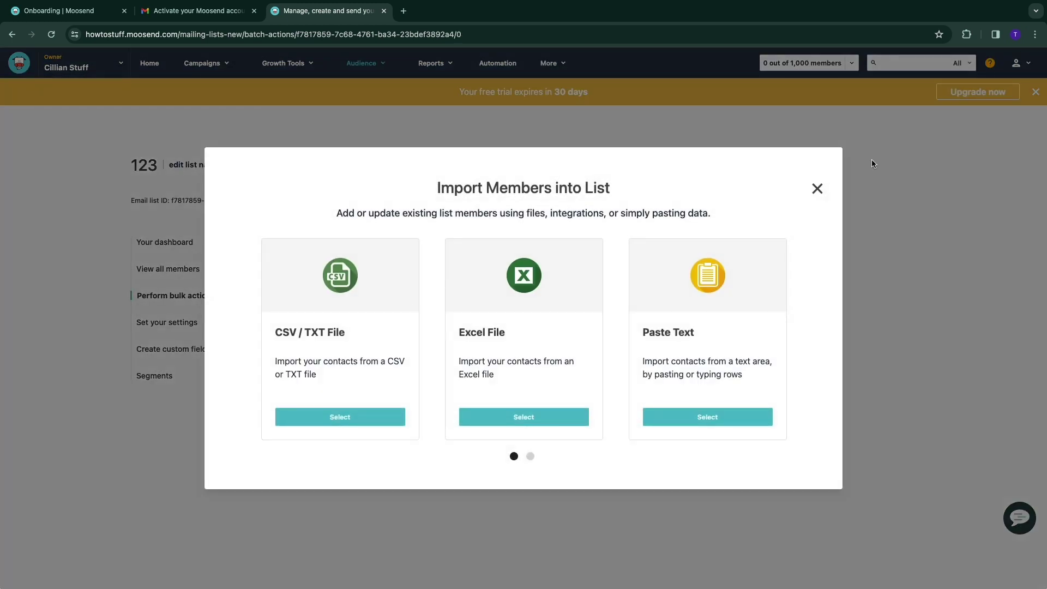
pyautogui.moveTo(271, 332)
pyautogui.mouseDown()
pyautogui.moveTo(290, 332)
pyautogui.moveTo(271, 330)
pyautogui.mouseUp()
pyautogui.moveTo(785, 341); pyautogui.dragTo(320, 365)
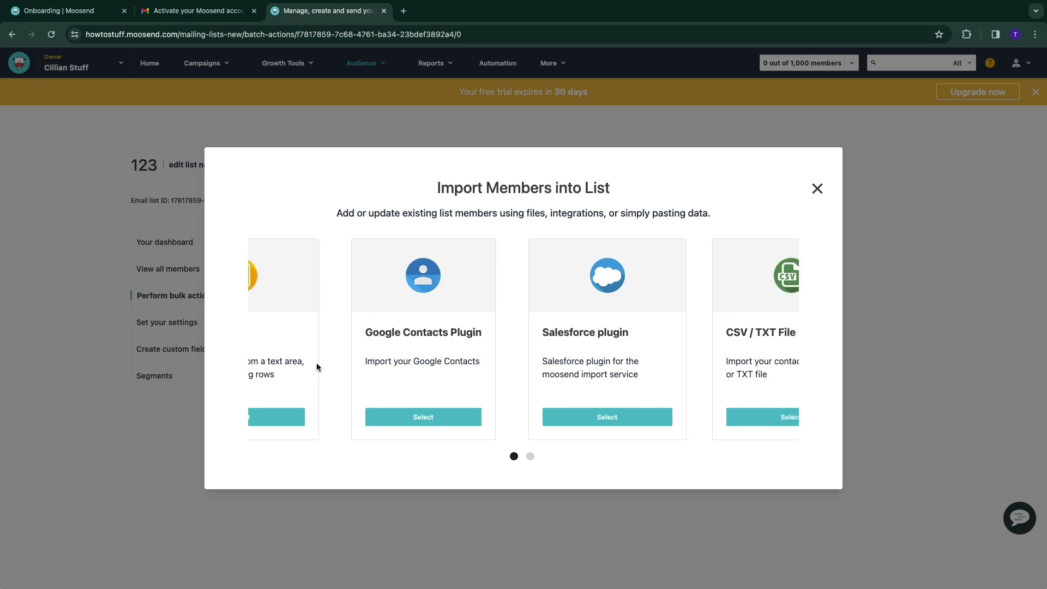
pyautogui.moveTo(671, 334); pyautogui.dragTo(297, 352)
# Import members by pasting text, advance to the Notification step, then open list settings
pyautogui.click(358, 418)
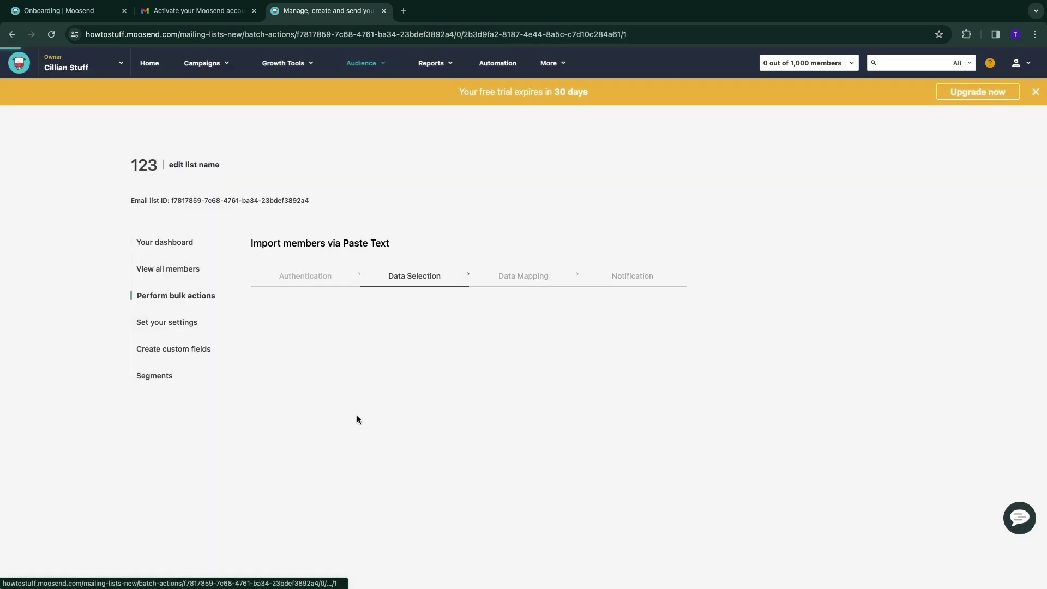
pyautogui.scroll(-1, 272, 314)
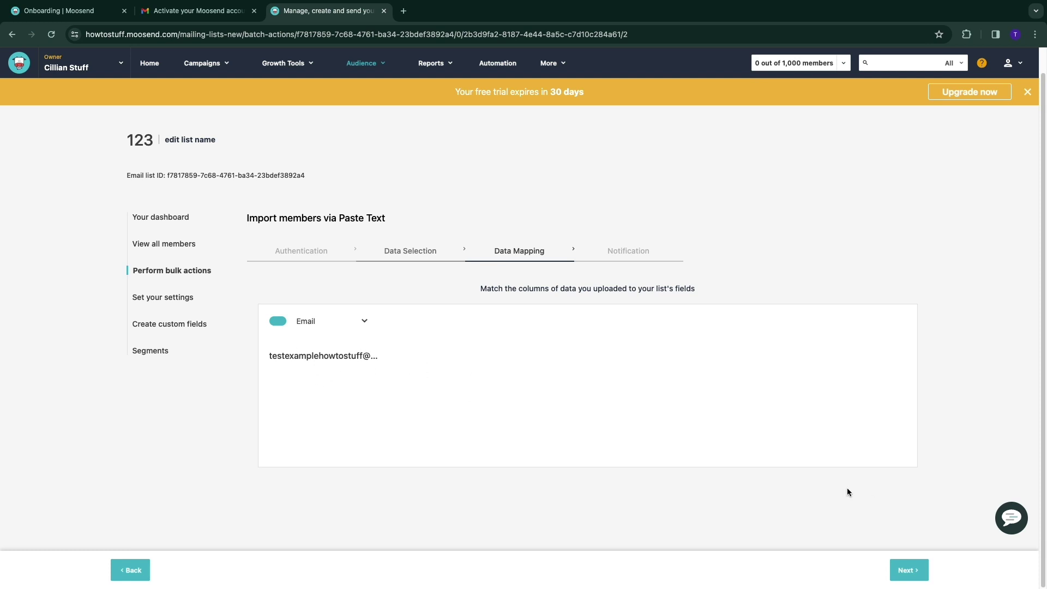
pyautogui.click(909, 570)
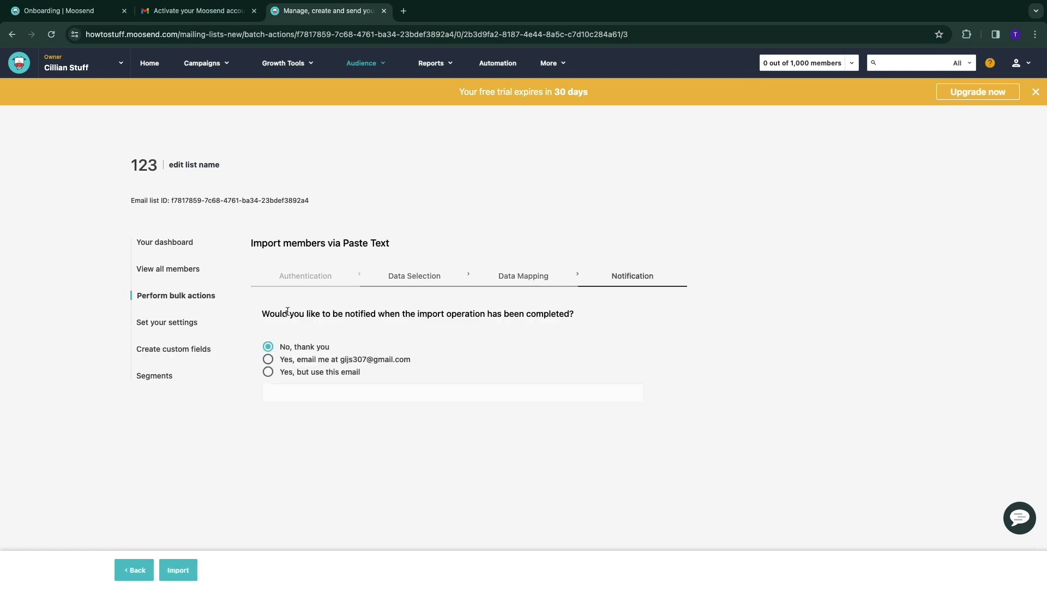
pyautogui.moveTo(265, 315); pyautogui.dragTo(585, 319)
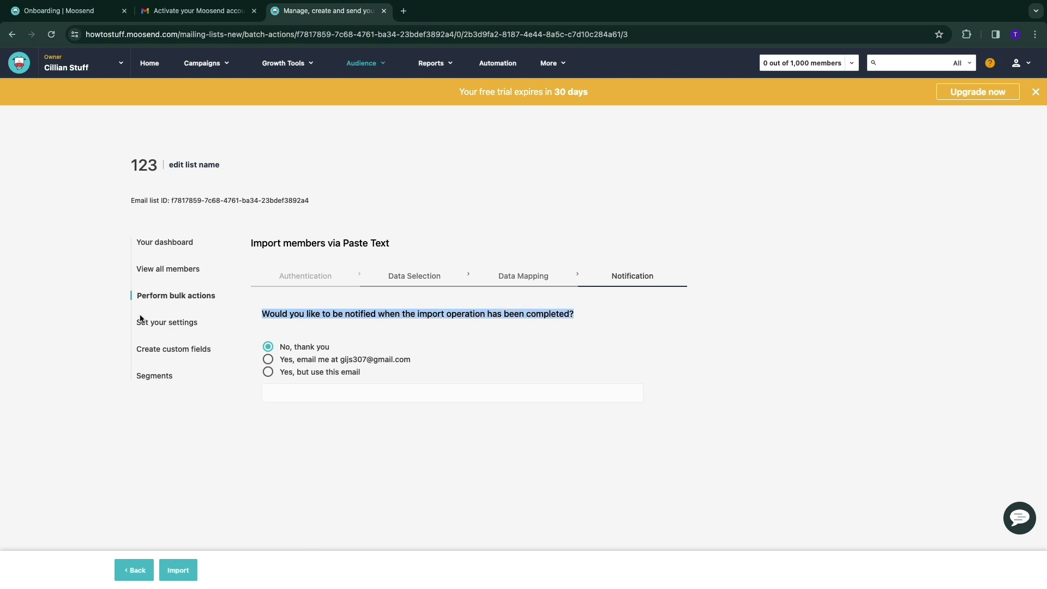
pyautogui.click(156, 325)
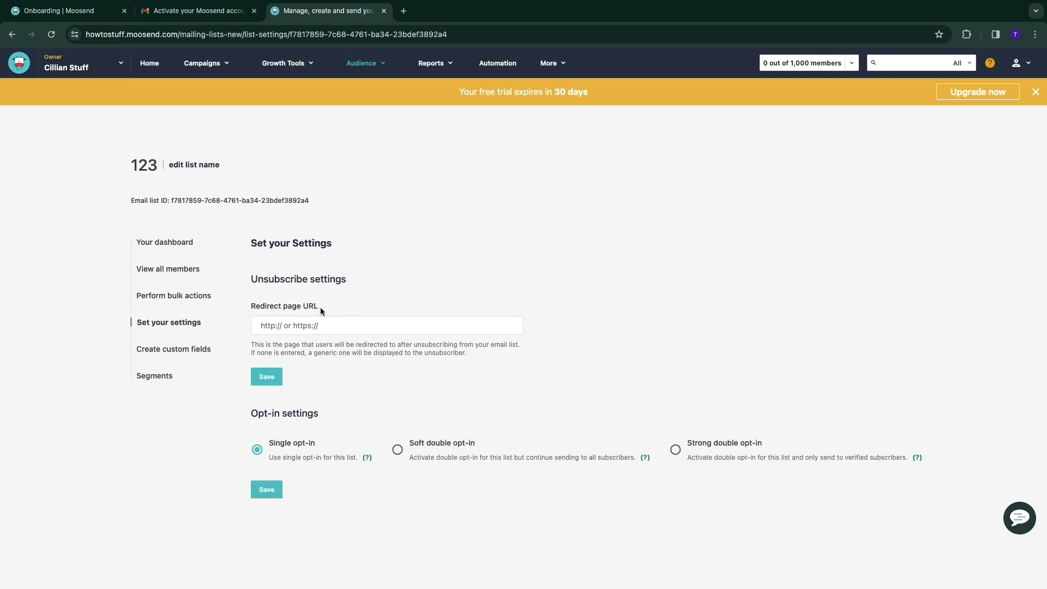
# Review list 123's unsubscribe and Opt-in settings
pyautogui.moveTo(249, 309); pyautogui.dragTo(281, 307)
pyautogui.click(282, 307)
pyautogui.moveTo(251, 414); pyautogui.dragTo(315, 413)
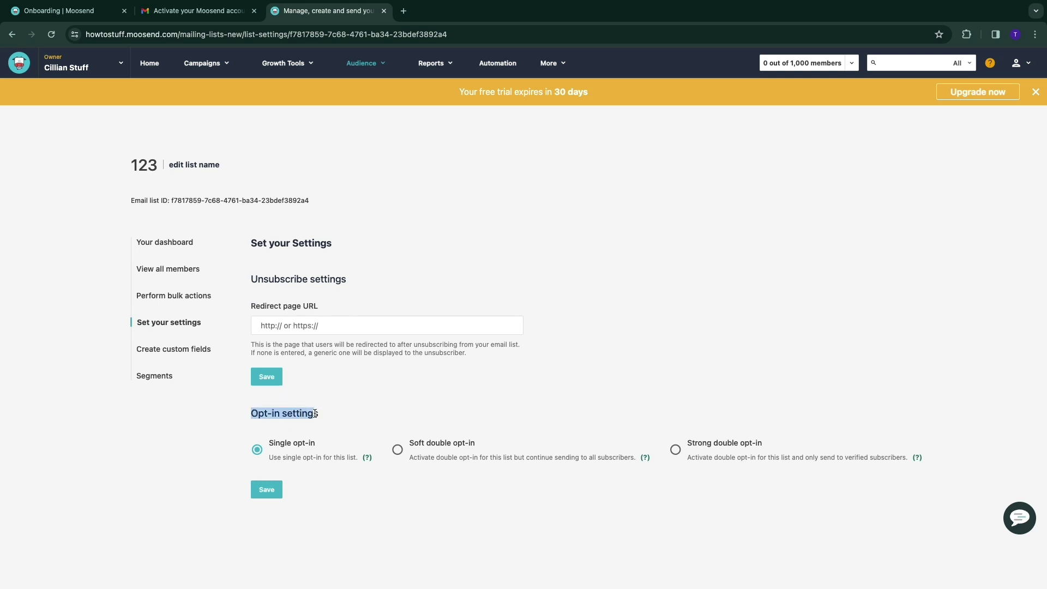
pyautogui.click(463, 404)
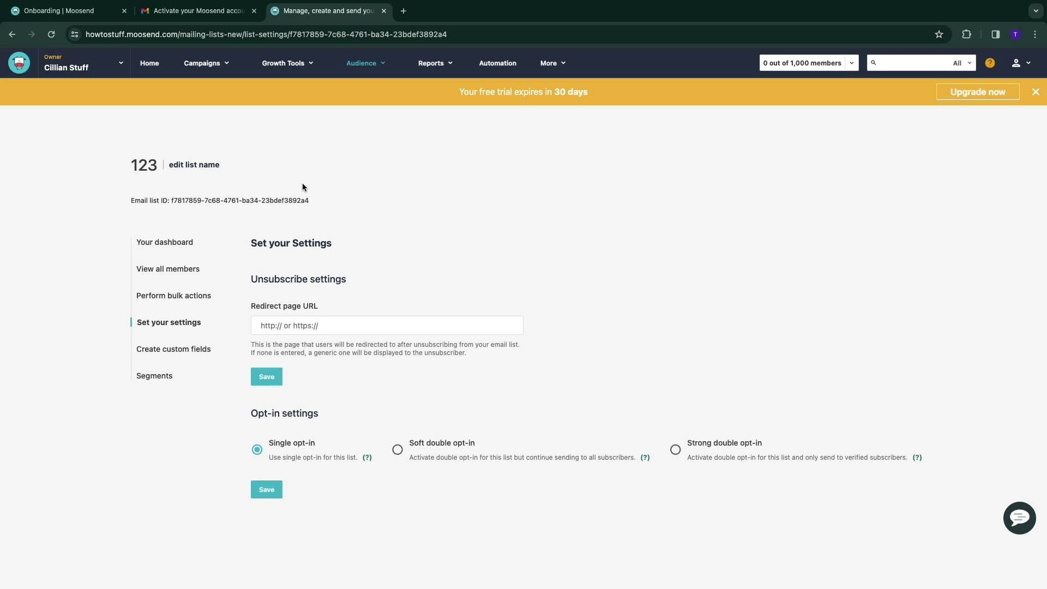
# Go to Regular campaigns and show the 1K-subscriber subscription summary
pyautogui.click(205, 65)
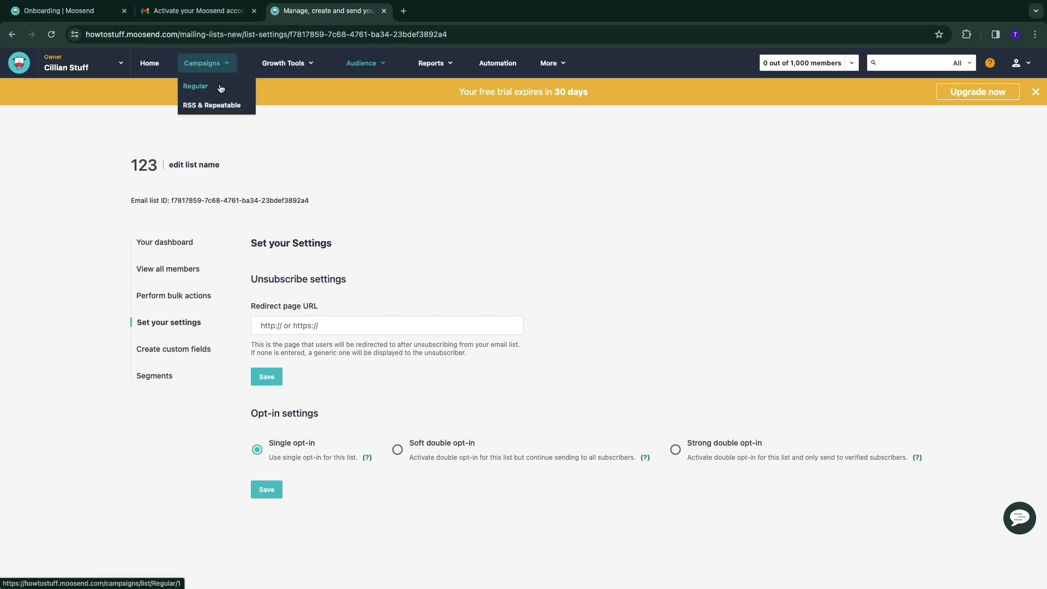
pyautogui.click(221, 89)
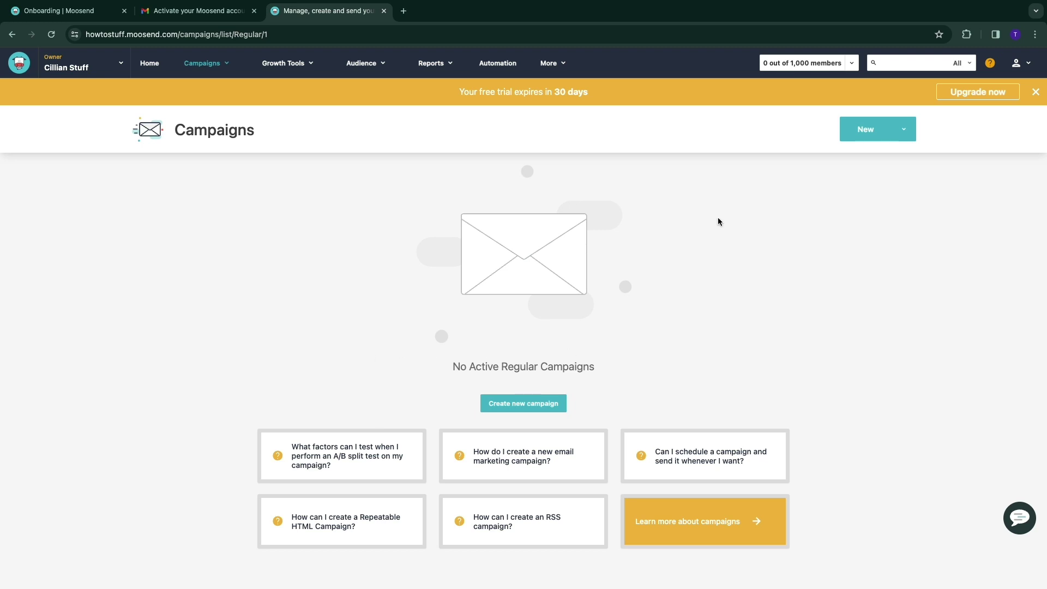
pyautogui.click(776, 66)
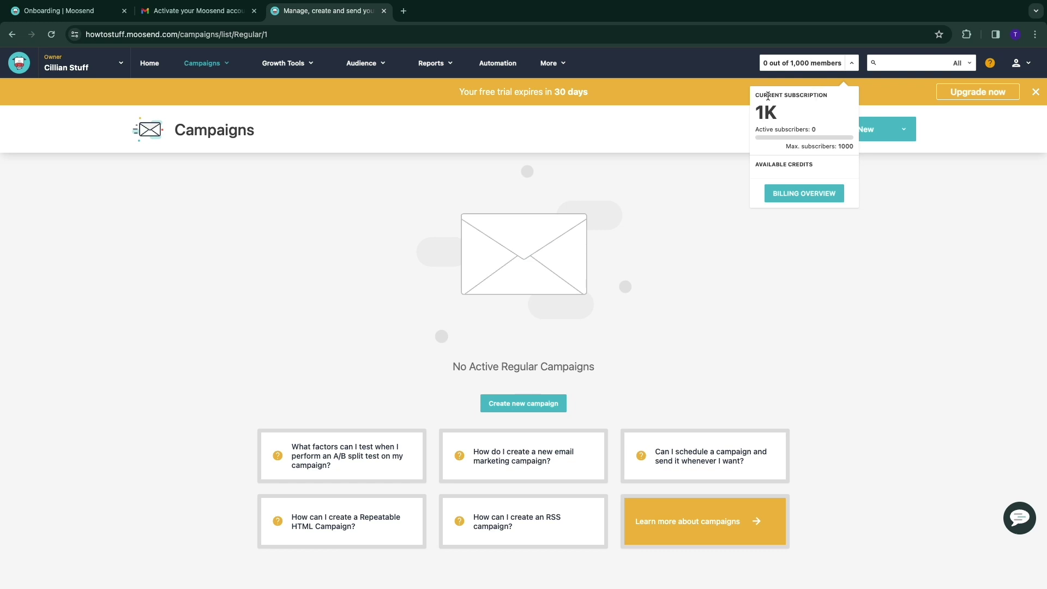
pyautogui.click(801, 61)
pyautogui.moveTo(760, 112); pyautogui.dragTo(783, 115)
pyautogui.moveTo(758, 129); pyautogui.dragTo(845, 148)
pyautogui.scroll(-1, 306, 330)
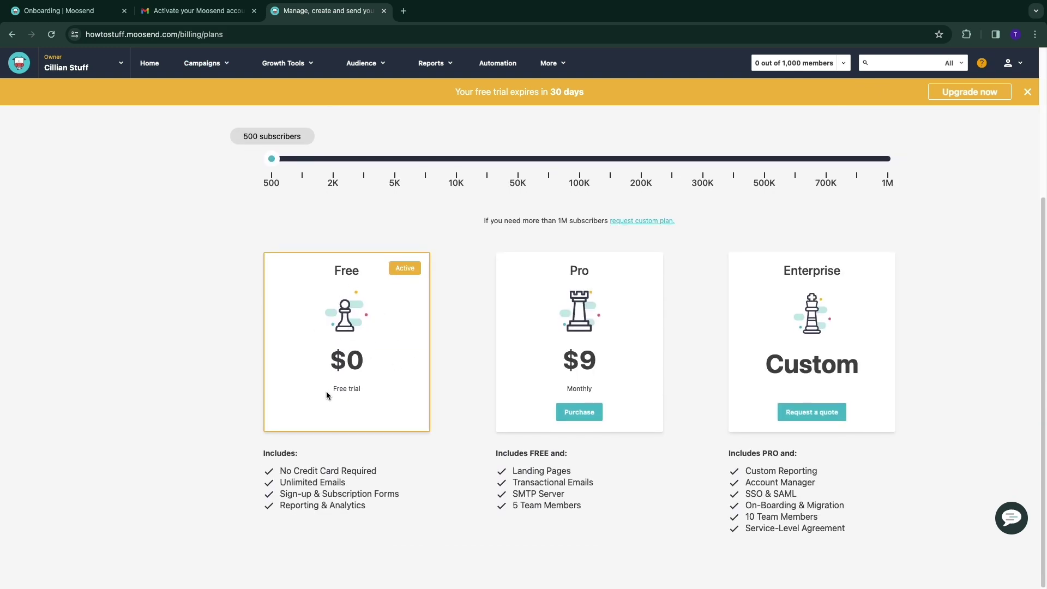
pyautogui.moveTo(281, 474); pyautogui.dragTo(394, 477)
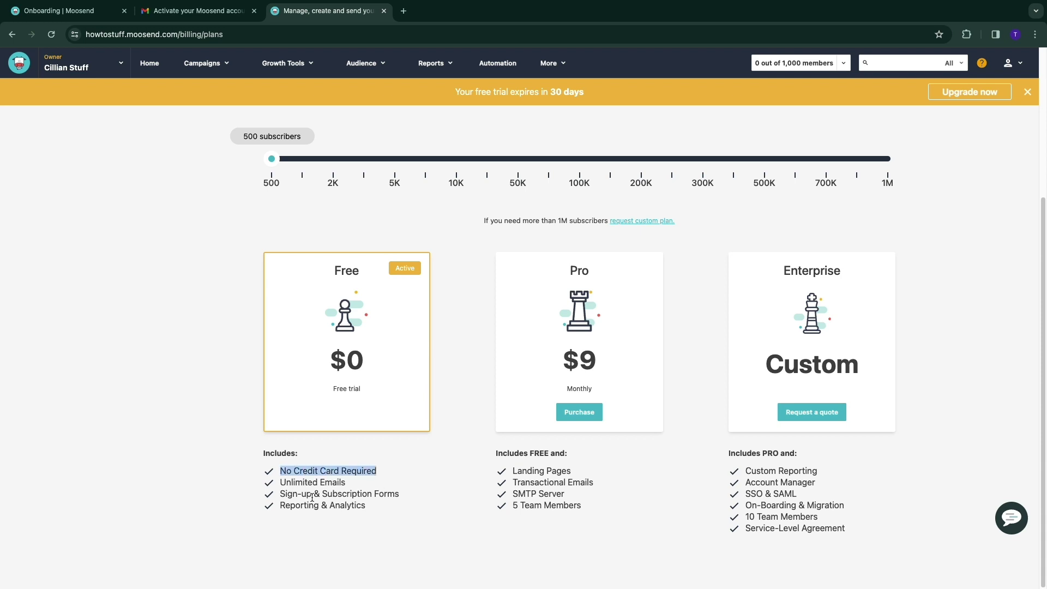
pyautogui.moveTo(277, 491); pyautogui.dragTo(403, 503)
pyautogui.click(374, 517)
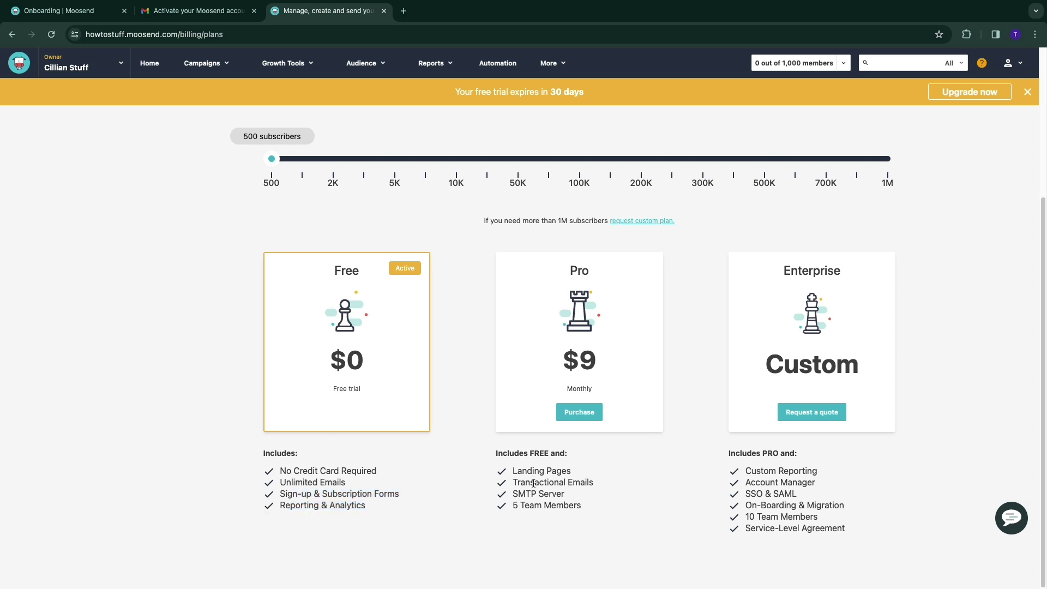
pyautogui.moveTo(514, 469); pyautogui.dragTo(594, 483)
pyautogui.click(561, 487)
pyautogui.moveTo(513, 497); pyautogui.dragTo(581, 499)
pyautogui.moveTo(512, 507); pyautogui.dragTo(592, 511)
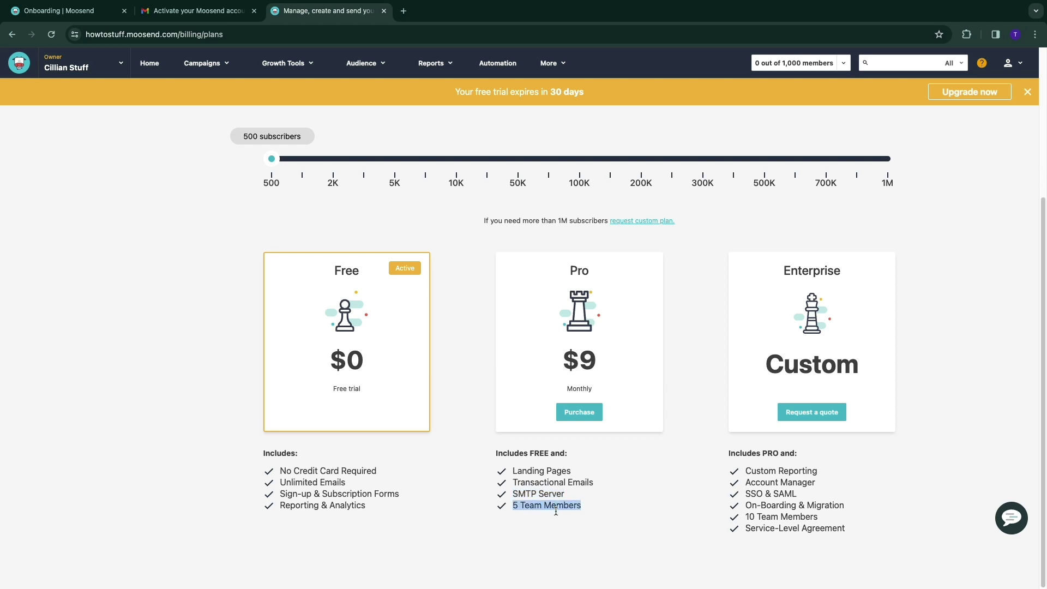
pyautogui.moveTo(276, 159); pyautogui.dragTo(284, 183)
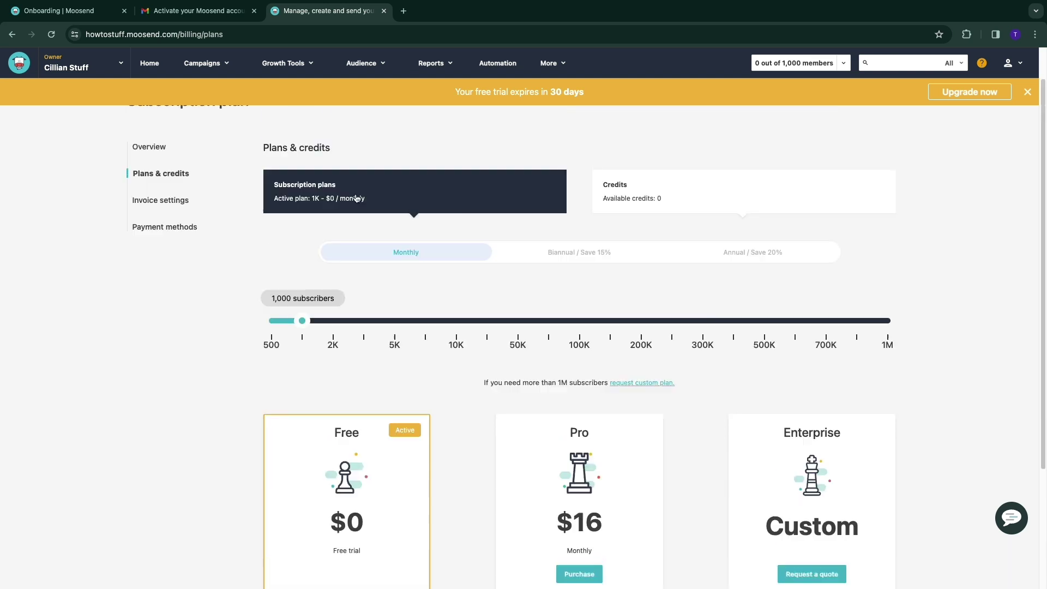
pyautogui.scroll(4, 343, 415)
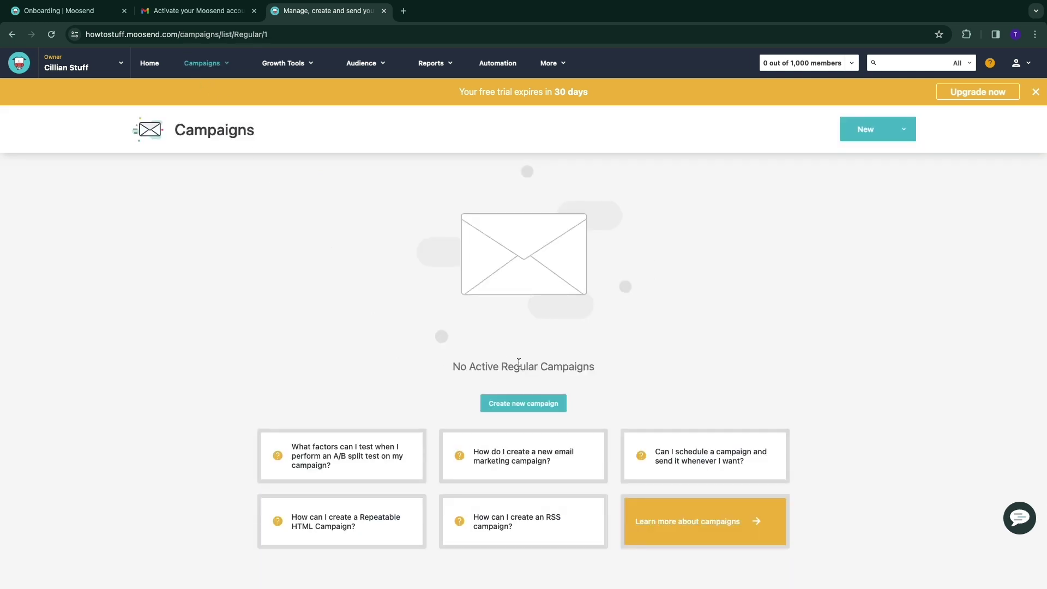
# Start a new campaign, browse the campaign type cards, and create a Regular campaign
pyautogui.click(521, 408)
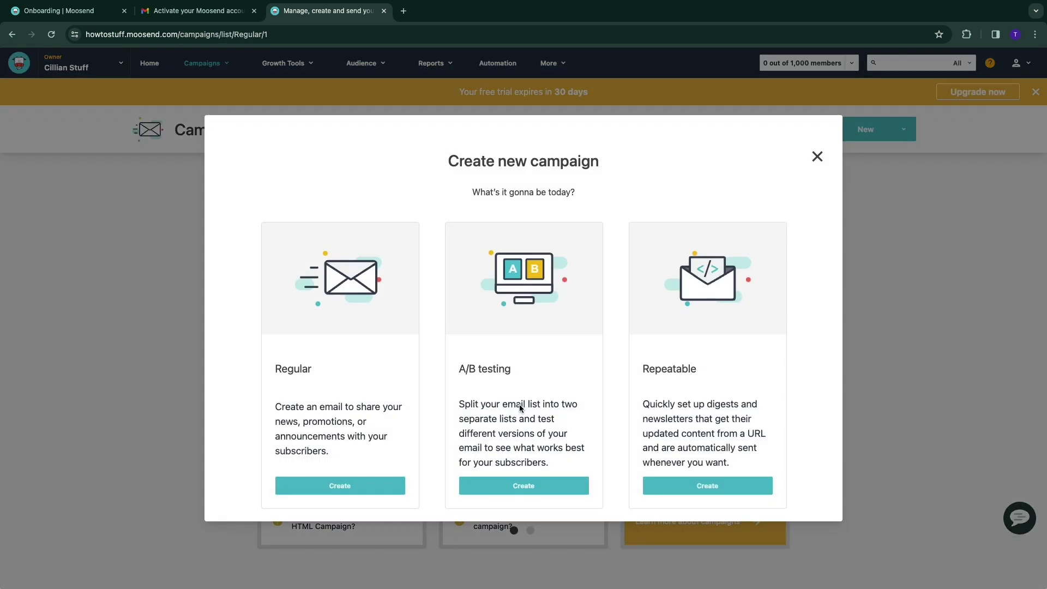
pyautogui.hscroll(-2, 278, 371)
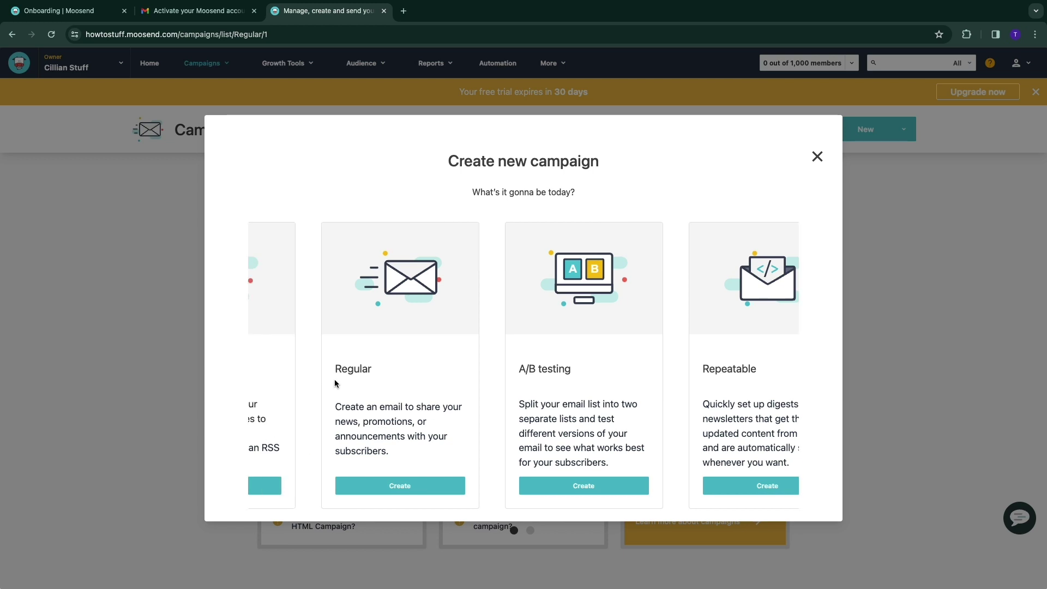
pyautogui.hscroll(2, 314, 383)
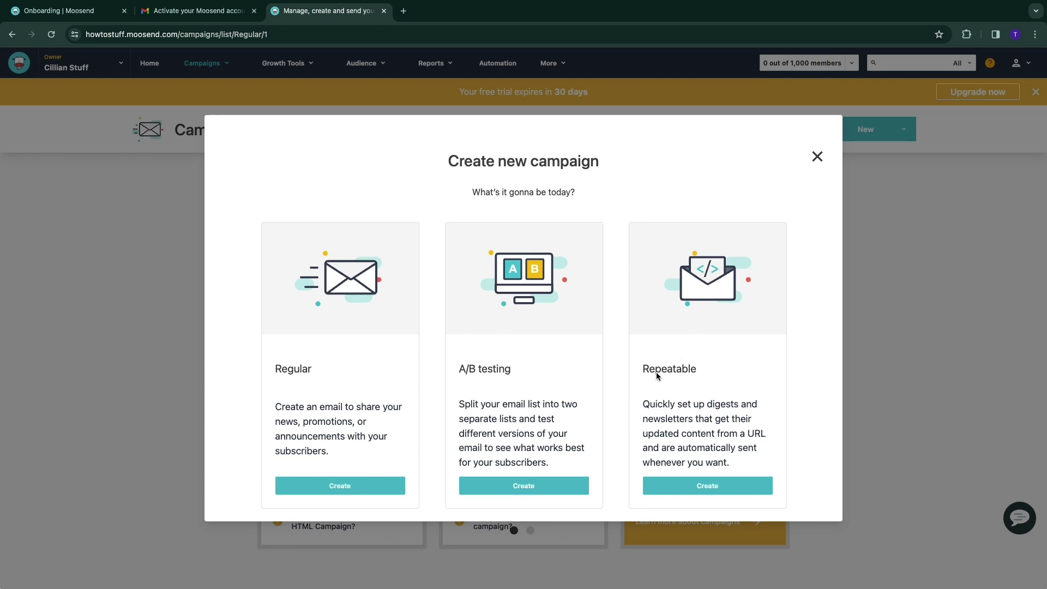
pyautogui.hscroll(3, 698, 376)
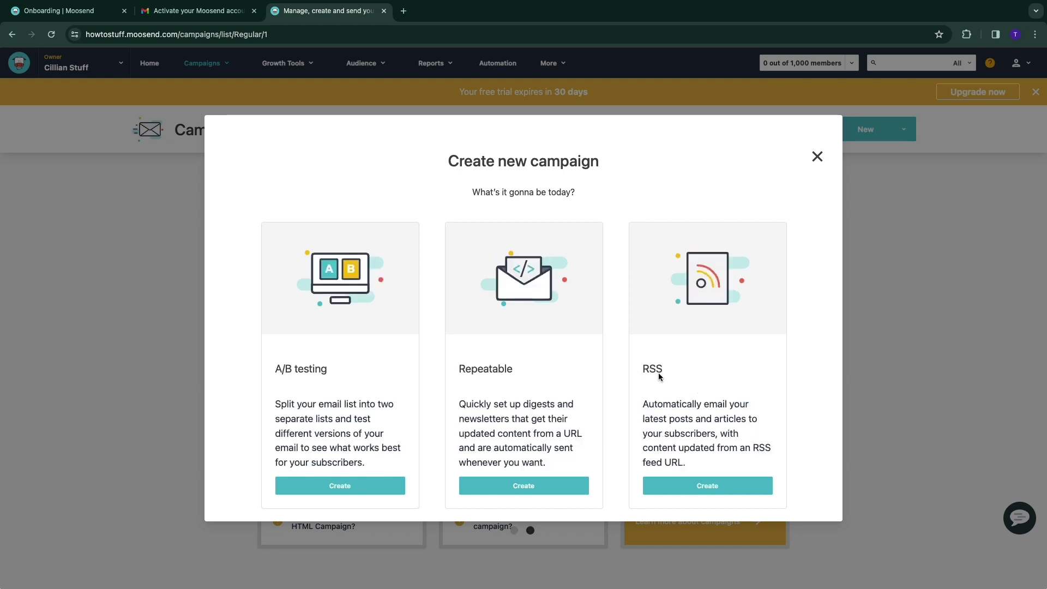
pyautogui.hscroll(-3, 449, 385)
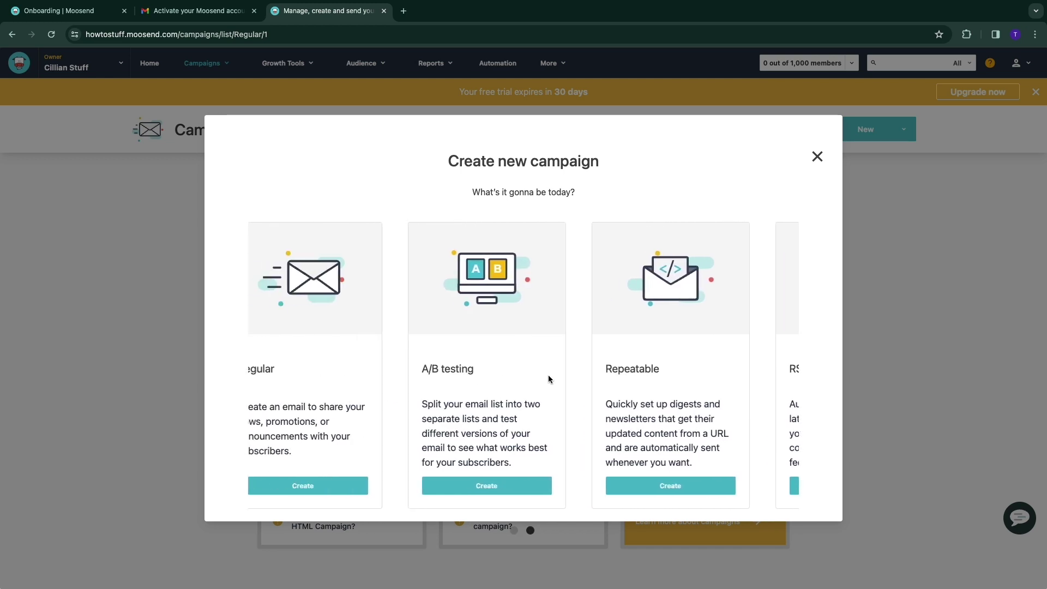
pyautogui.click(297, 486)
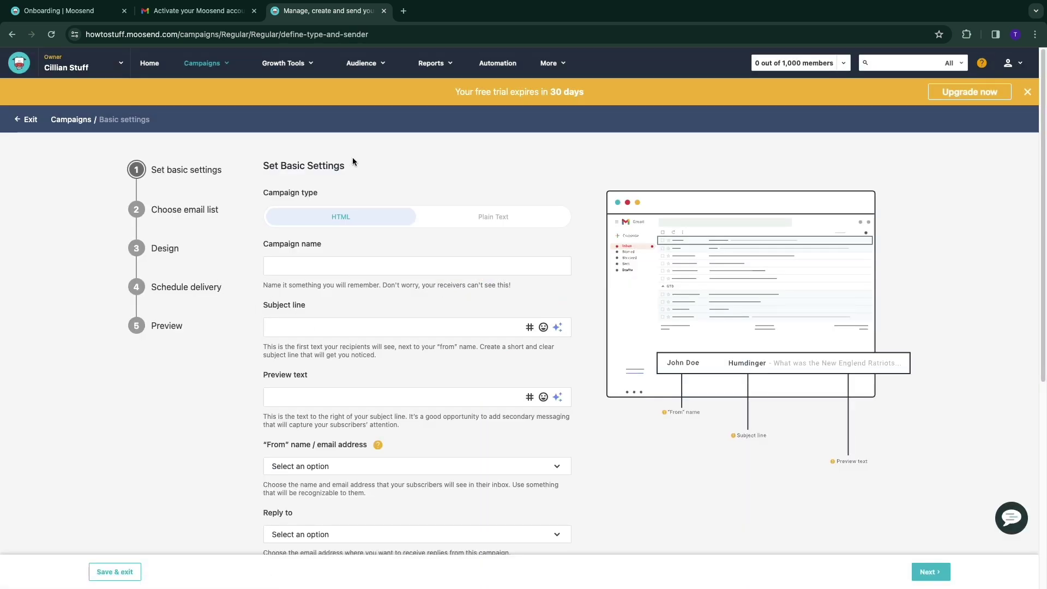
# Make campaign 1 Plain Text with subject 'Important' and owner as sender, then continue
pyautogui.moveTo(352, 158); pyautogui.dragTo(351, 165)
pyautogui.click(461, 158)
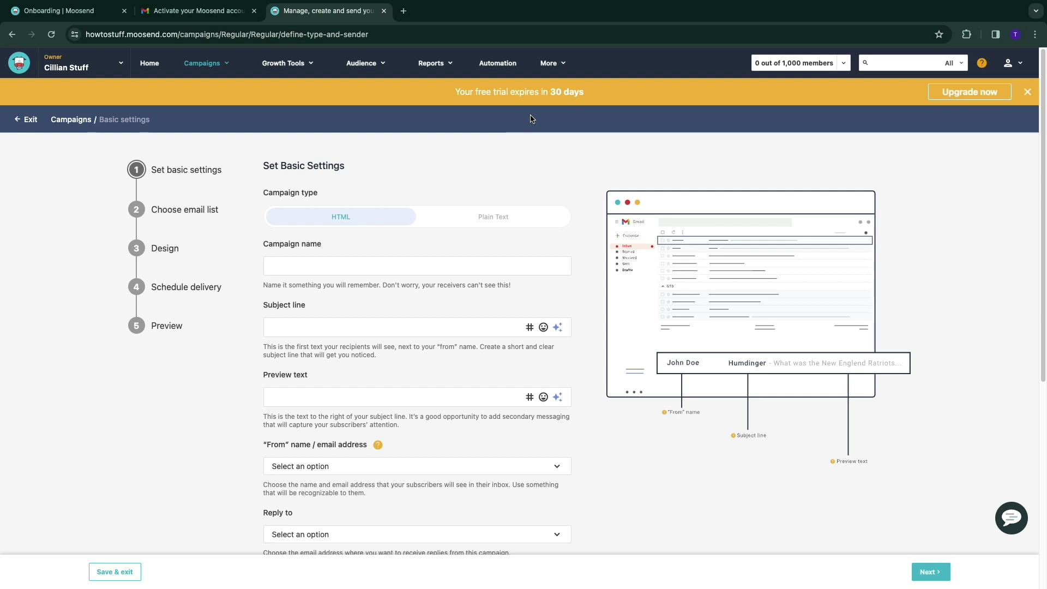
pyautogui.moveTo(261, 193); pyautogui.dragTo(422, 198)
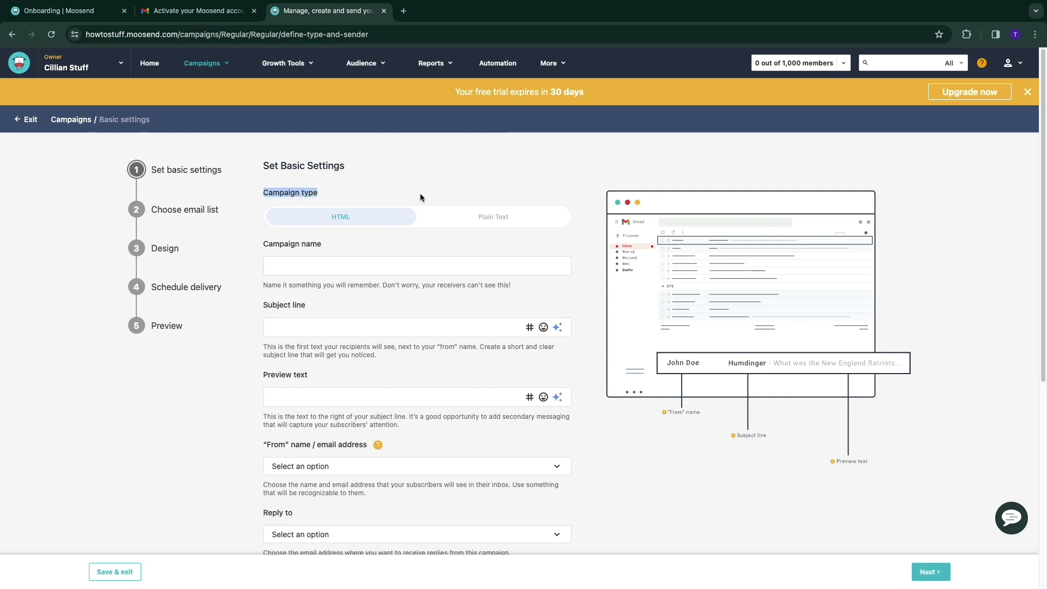
pyautogui.click(483, 221)
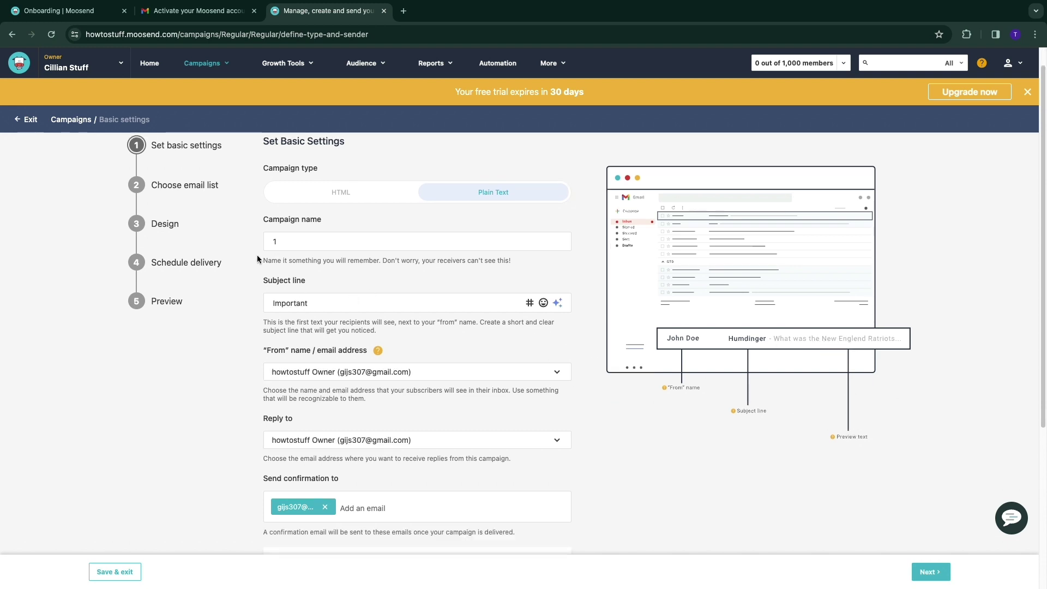
pyautogui.scroll(-3, 279, 382)
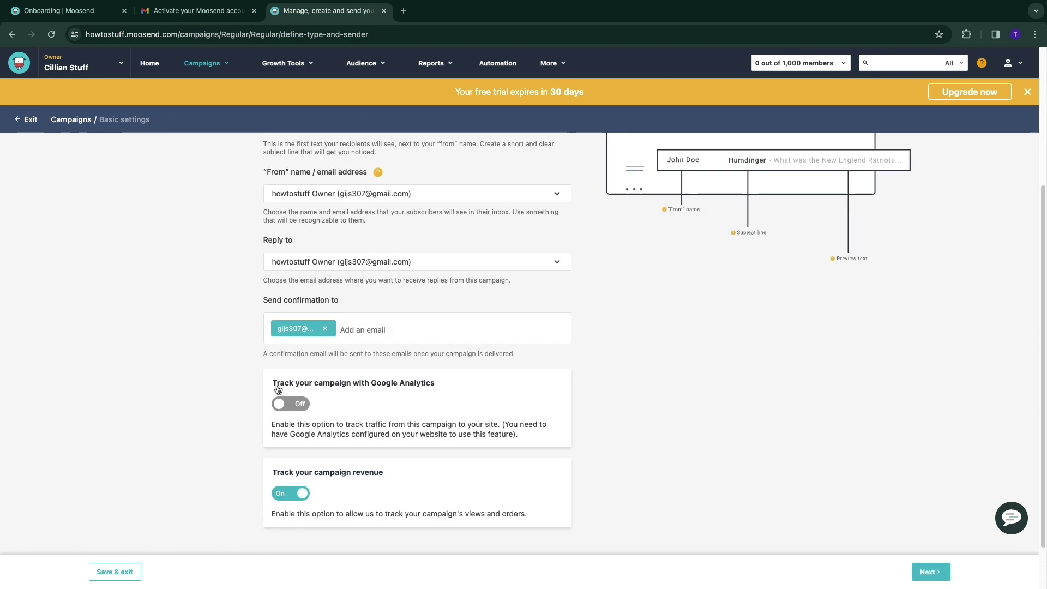
pyautogui.moveTo(273, 387); pyautogui.dragTo(429, 393)
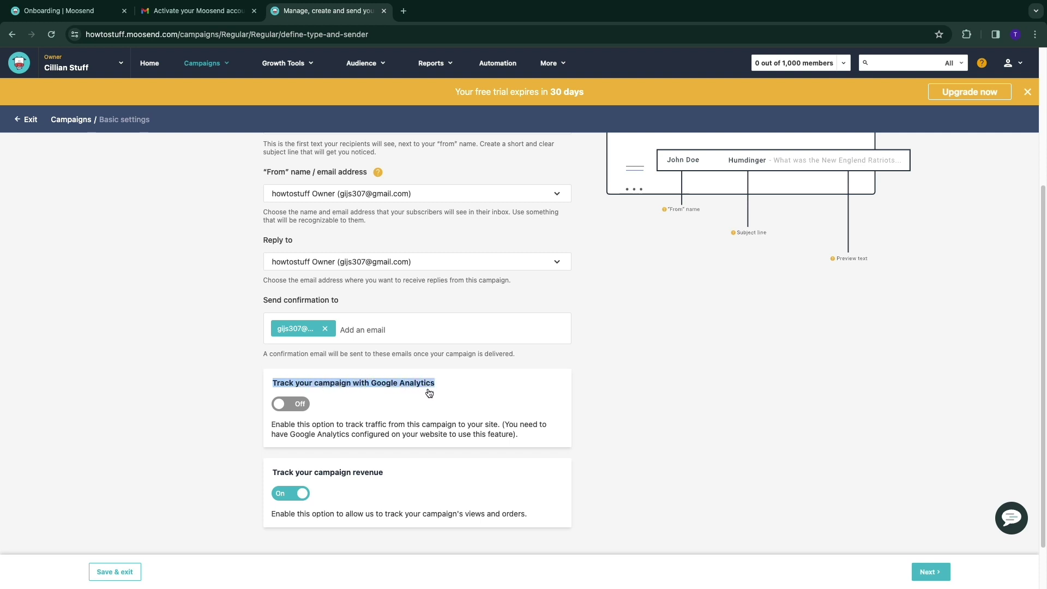
pyautogui.moveTo(277, 474); pyautogui.dragTo(391, 476)
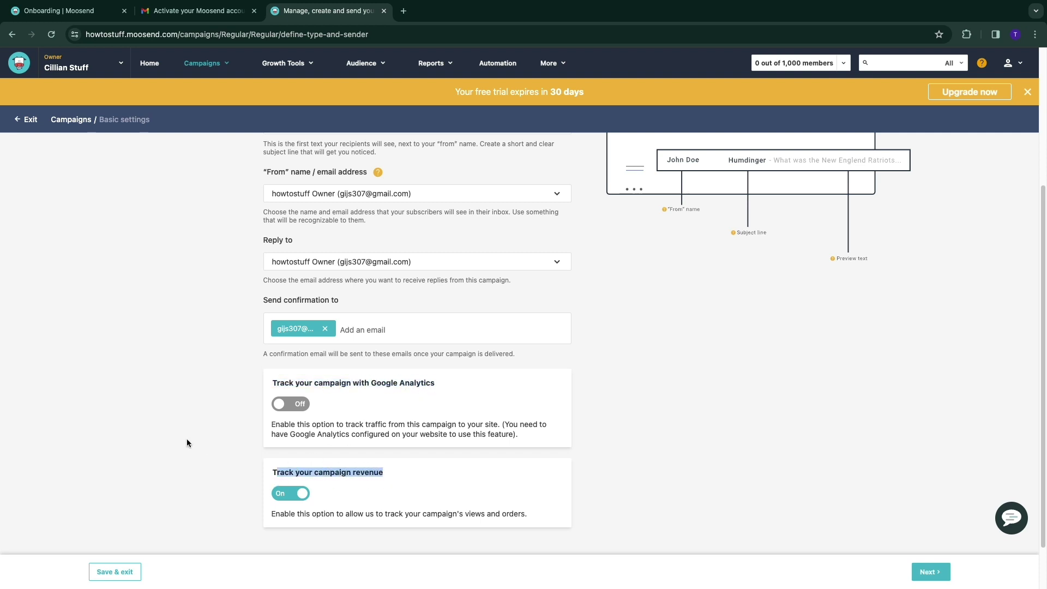
pyautogui.scroll(4, 477, 321)
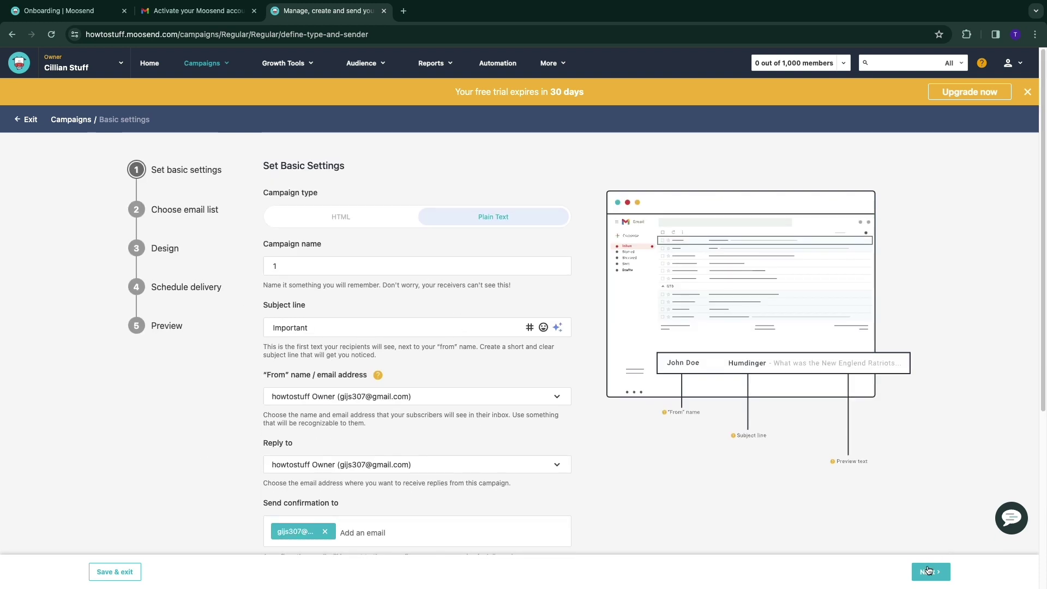
pyautogui.click(929, 571)
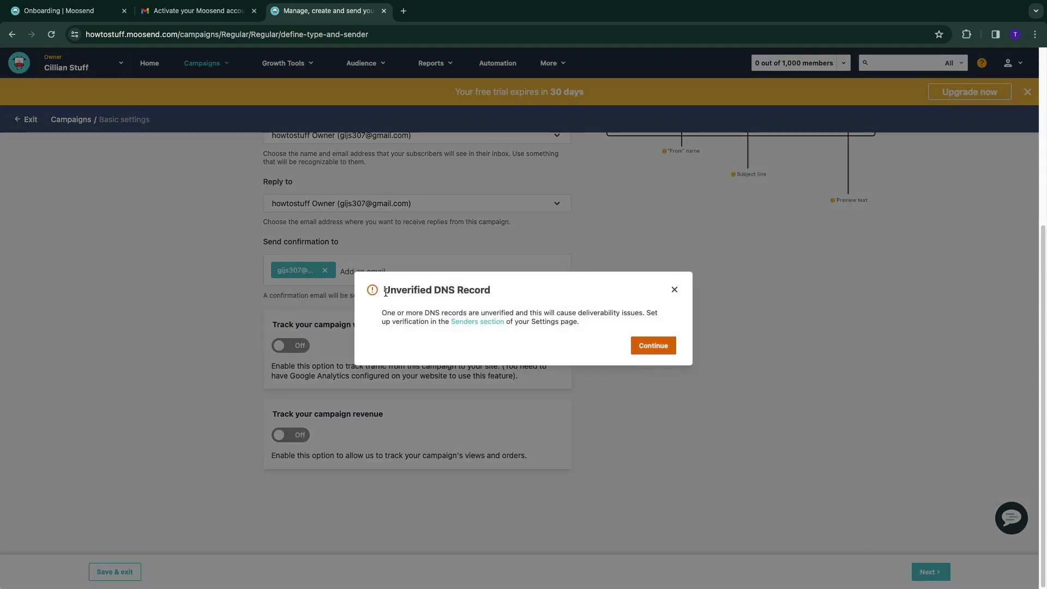
# Acknowledge the Unverified DNS Record warning and continue to choosing an email list
pyautogui.moveTo(385, 293); pyautogui.dragTo(513, 293)
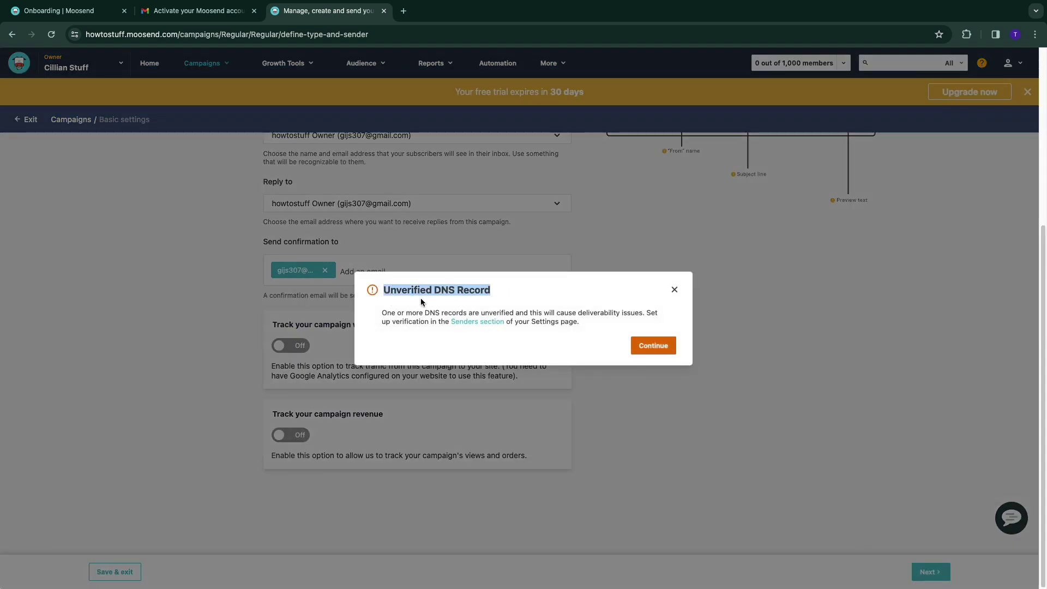
pyautogui.moveTo(383, 314); pyautogui.dragTo(643, 311)
pyautogui.click(483, 347)
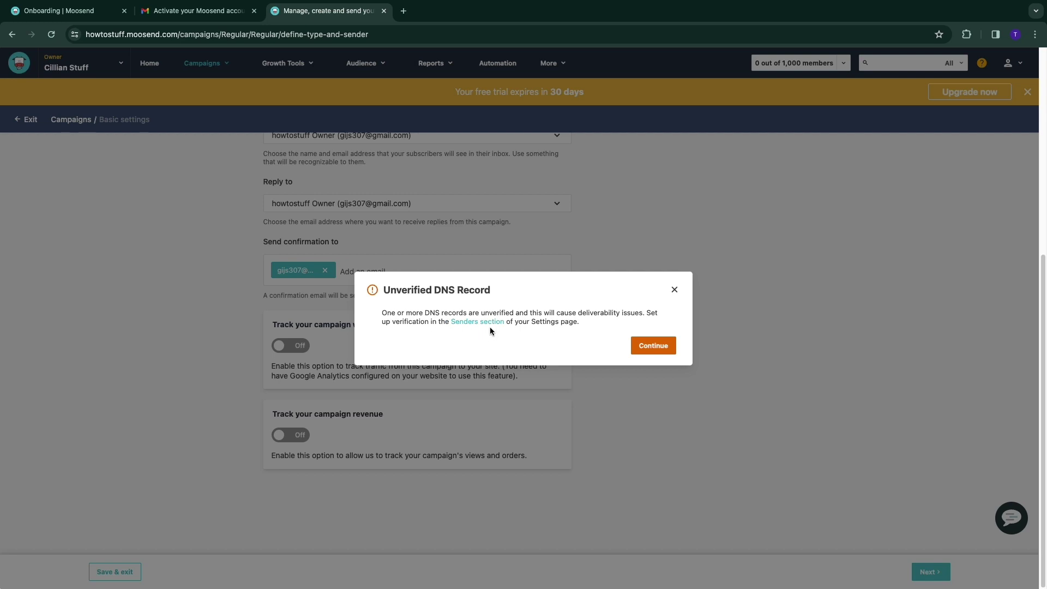
pyautogui.moveTo(386, 292); pyautogui.dragTo(585, 310)
pyautogui.click(588, 312)
pyautogui.click(654, 347)
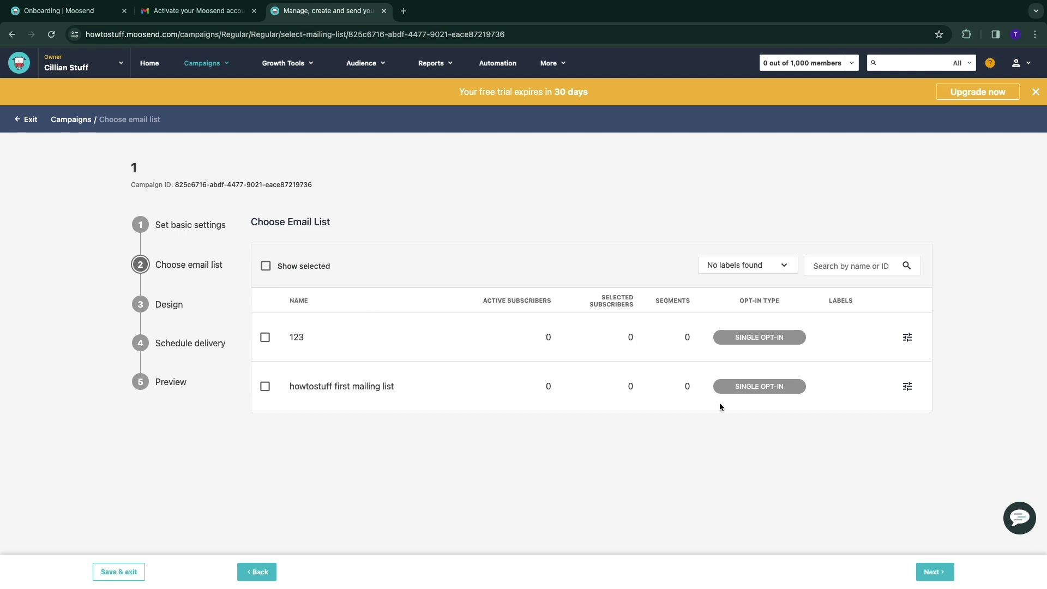
# Choose list 123 as recipients and start designing the email from templates
pyautogui.click(265, 337)
pyautogui.click(932, 572)
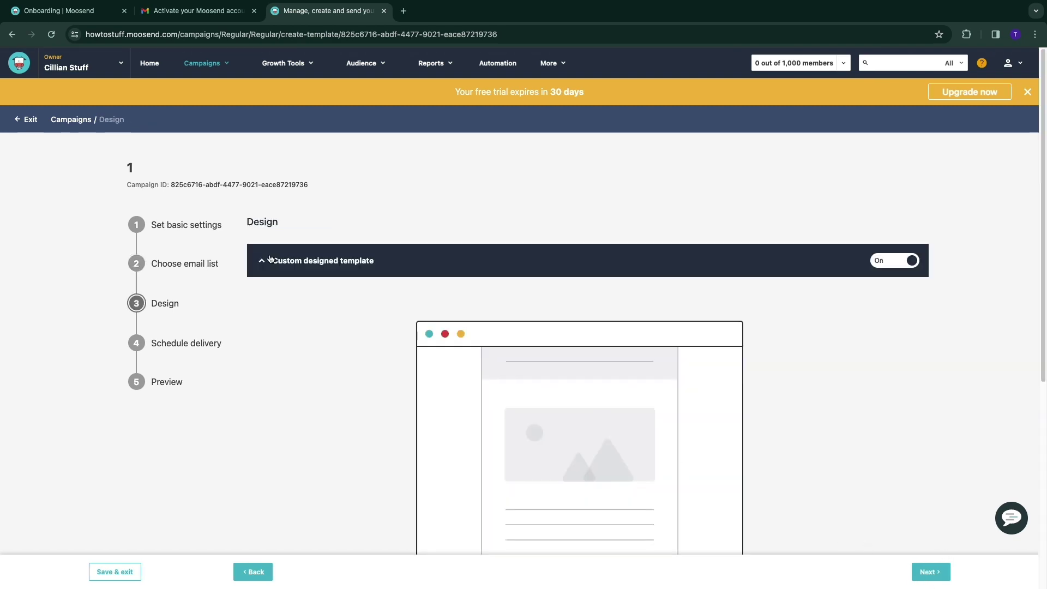
pyautogui.scroll(-5, 451, 325)
pyautogui.scroll(5, 291, 235)
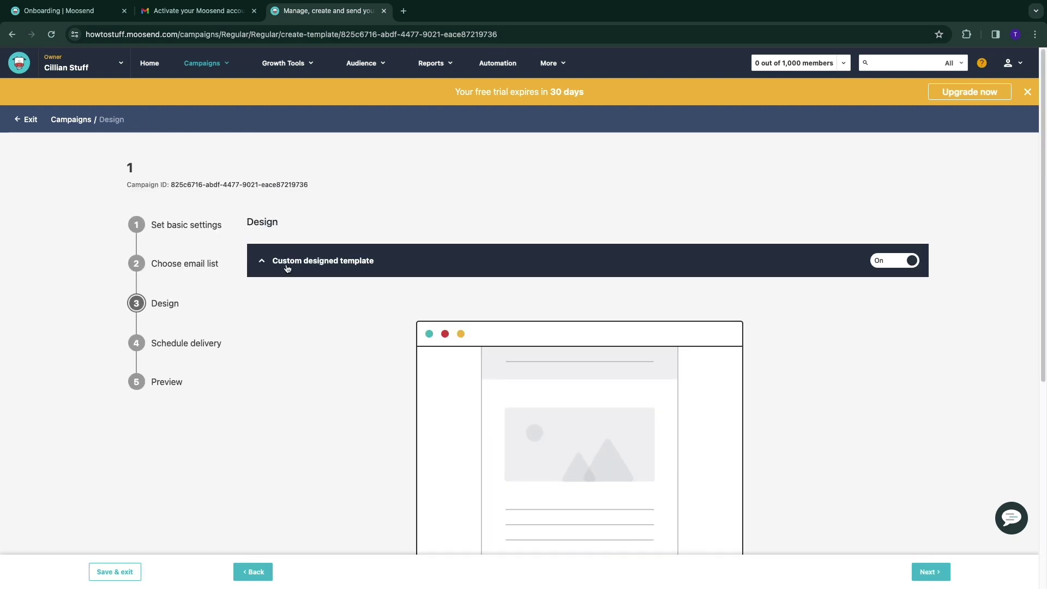
pyautogui.moveTo(278, 262); pyautogui.dragTo(395, 304)
pyautogui.scroll(-5, 395, 304)
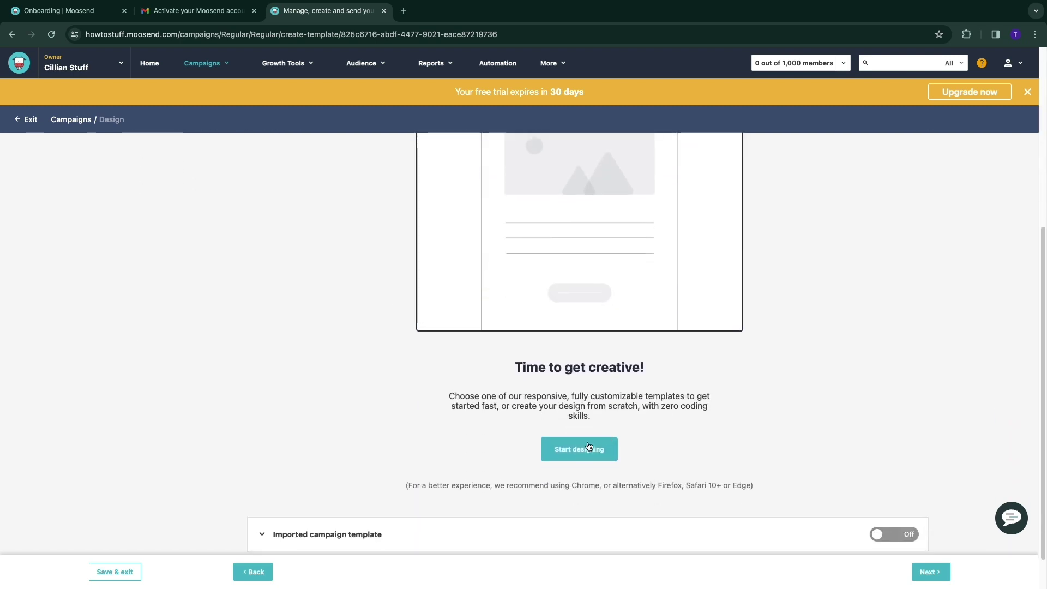
pyautogui.click(589, 447)
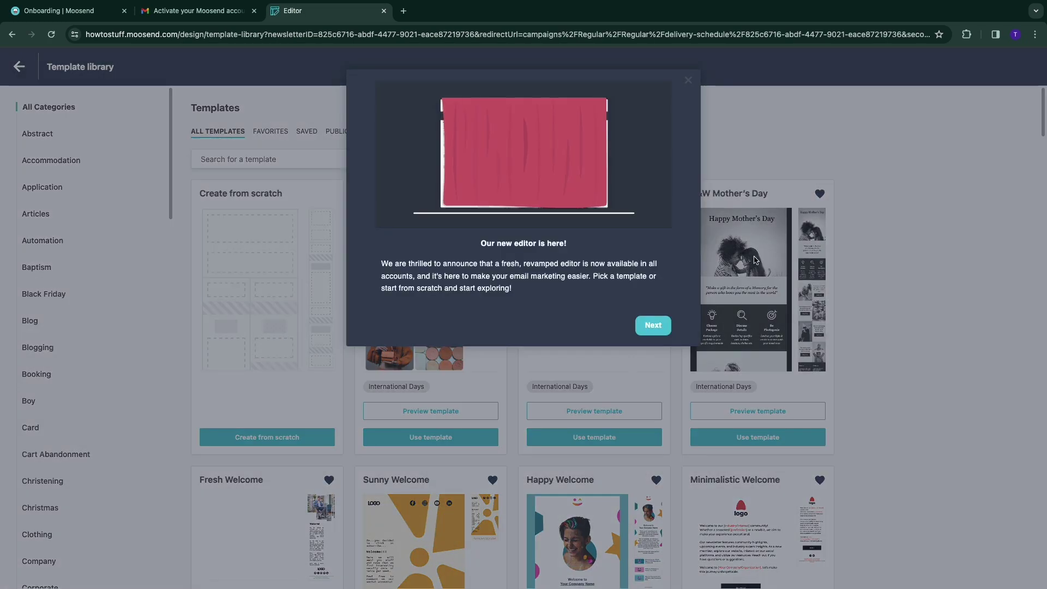
# Dismiss the new-editor announcement, filter templates to Promotional, and pick the Billie Jean template
pyautogui.click(687, 81)
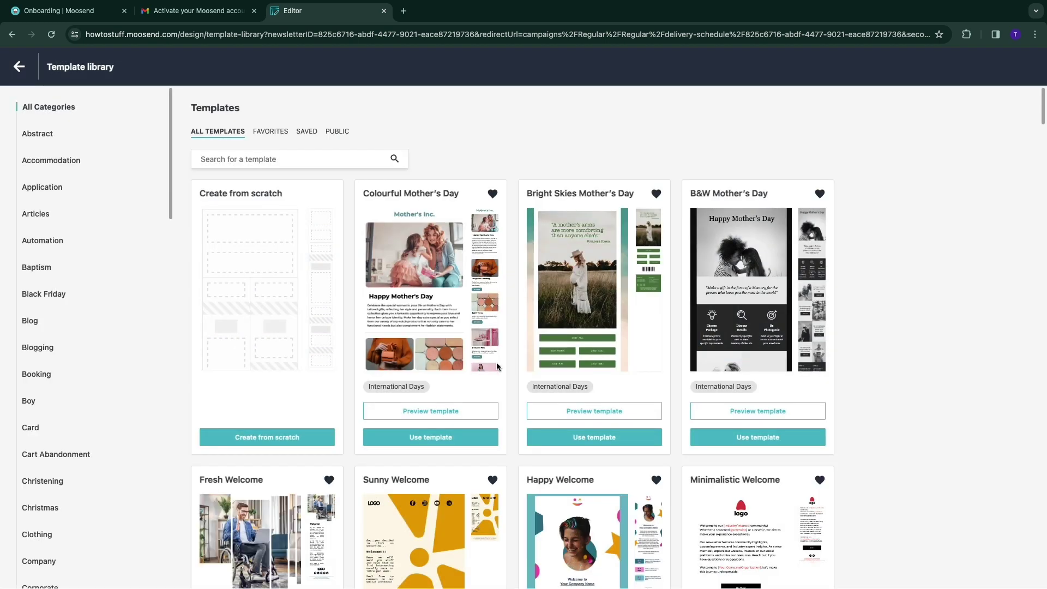
pyautogui.scroll(-18, 47, 325)
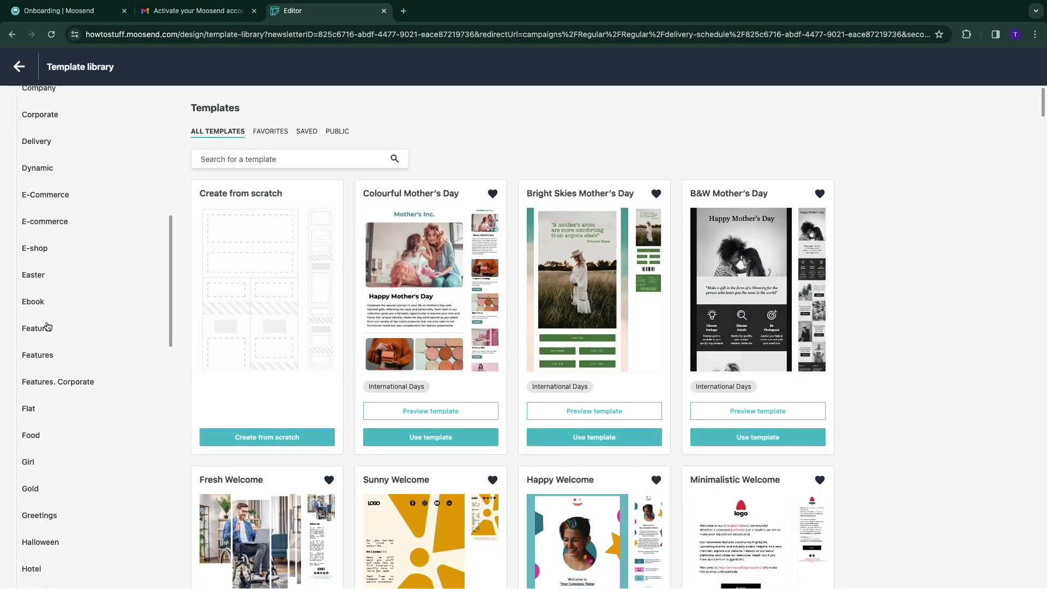
pyautogui.scroll(-5, 47, 325)
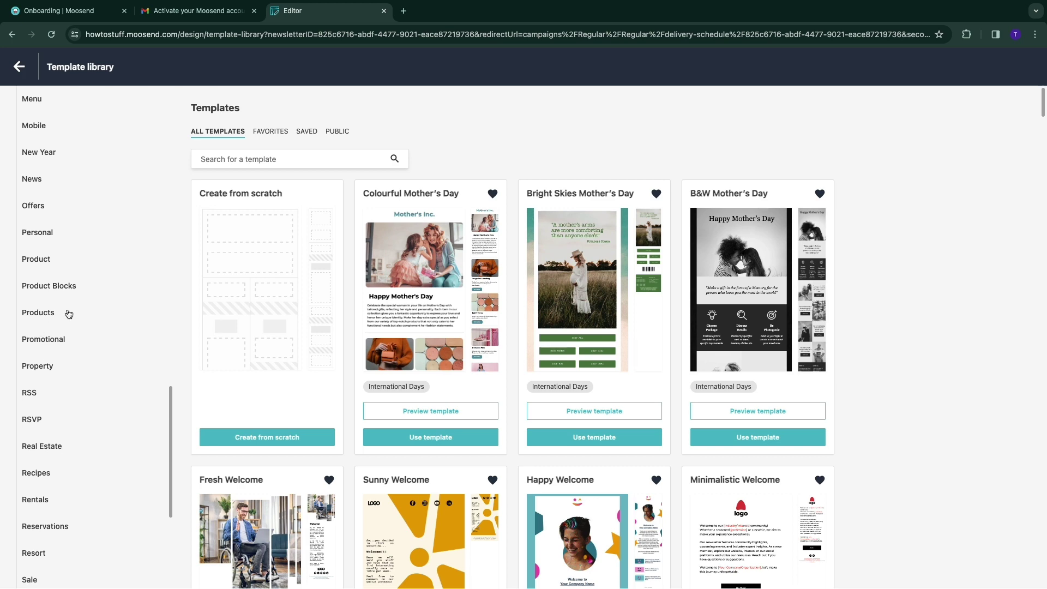
pyautogui.click(46, 360)
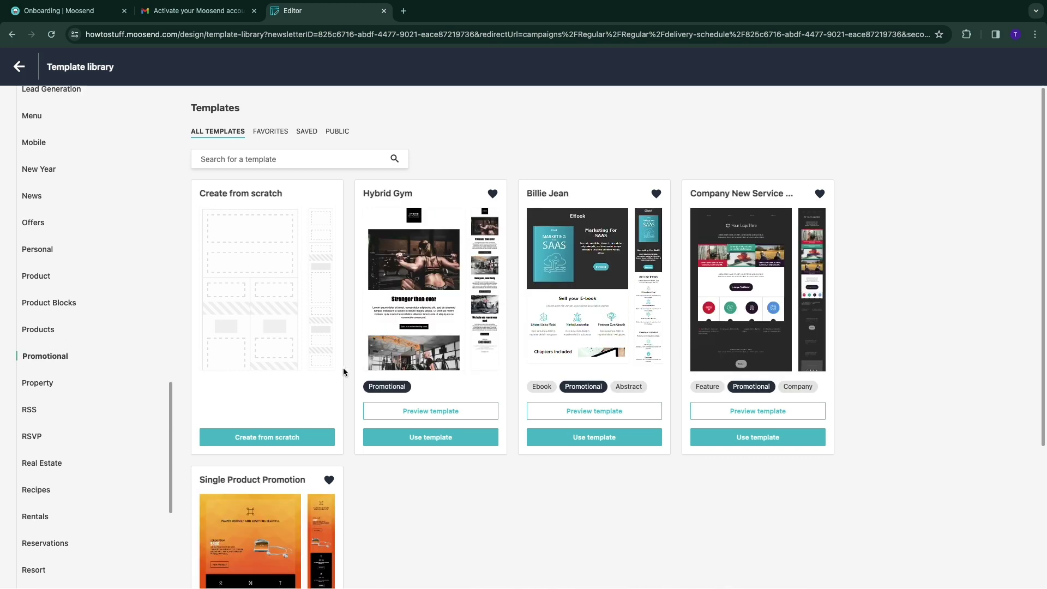
pyautogui.scroll(-3, 344, 372)
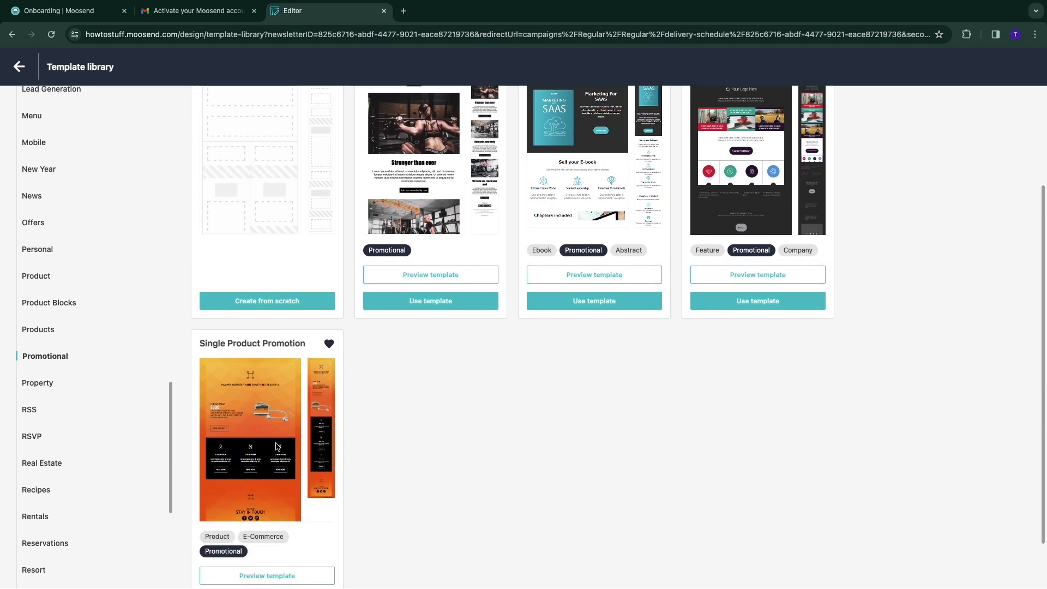
pyautogui.scroll(2, 276, 445)
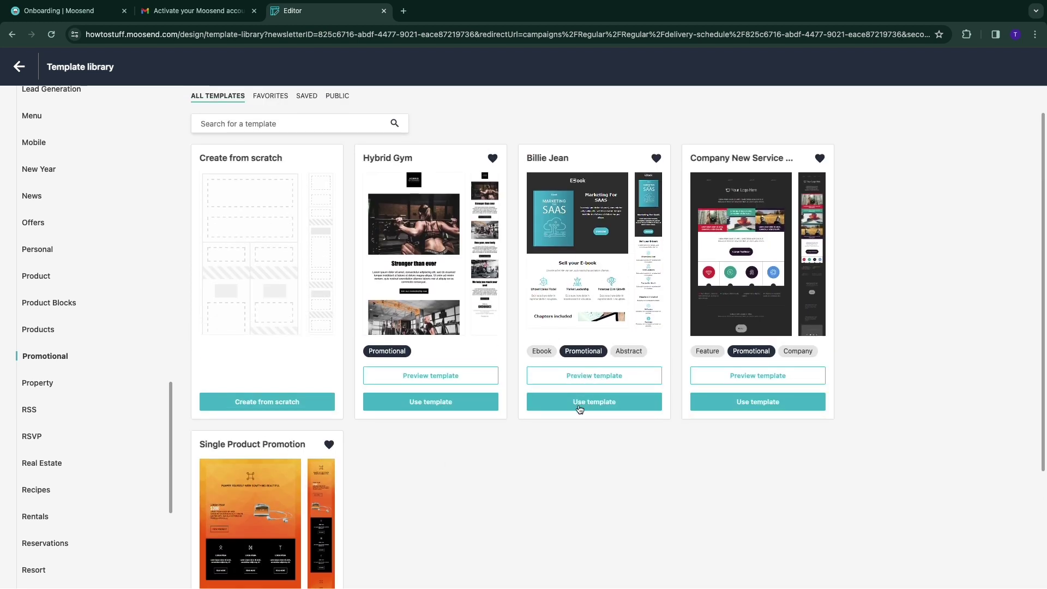
pyautogui.click(606, 407)
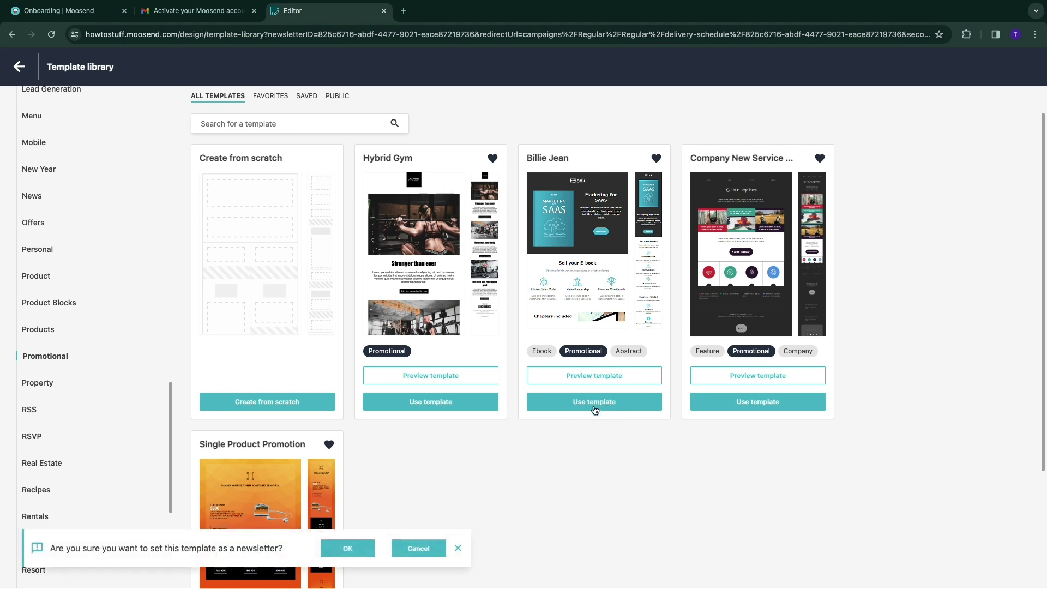
# Confirm Billie Jean as the newsletter template and inspect its author and description blocks
pyautogui.click(349, 548)
pyautogui.scroll(-9, 688, 351)
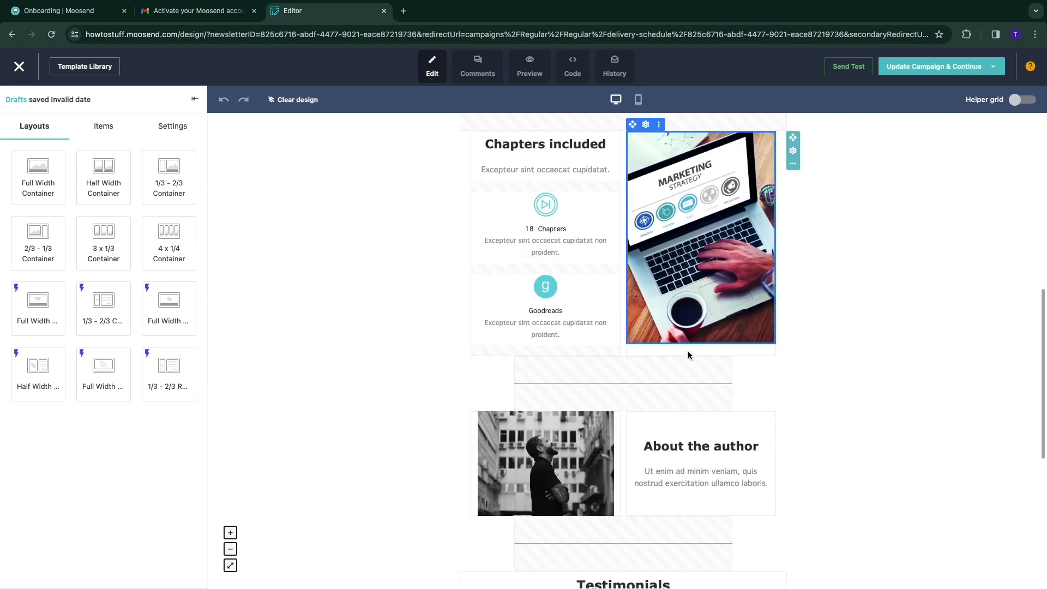
pyautogui.scroll(-3, 688, 355)
pyautogui.click(698, 297)
pyautogui.click(484, 294)
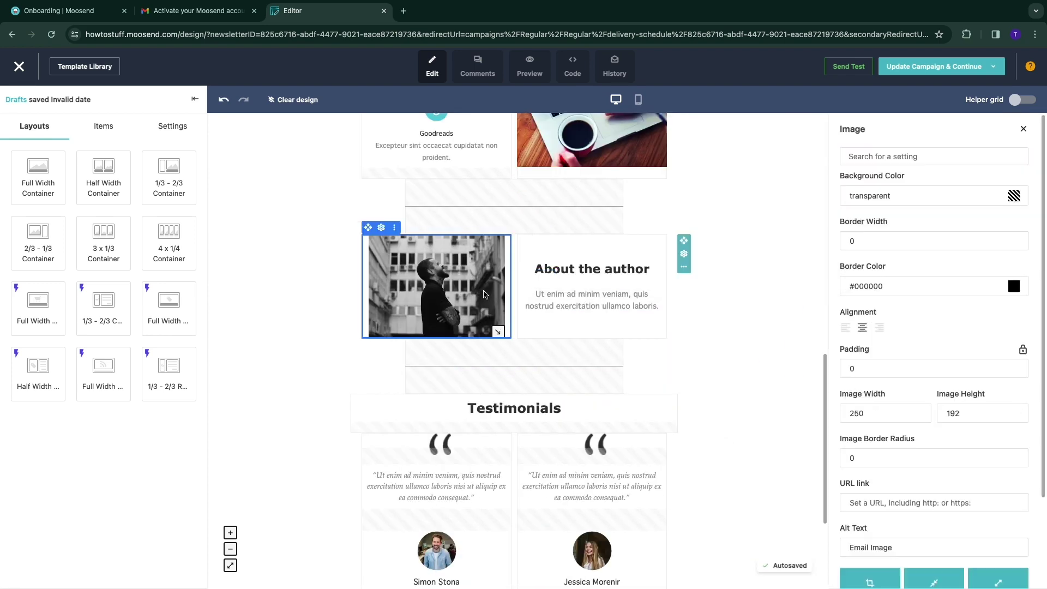
pyautogui.scroll(2, 592, 289)
pyautogui.click(592, 362)
pyautogui.click(436, 363)
pyautogui.scroll(4, 391, 344)
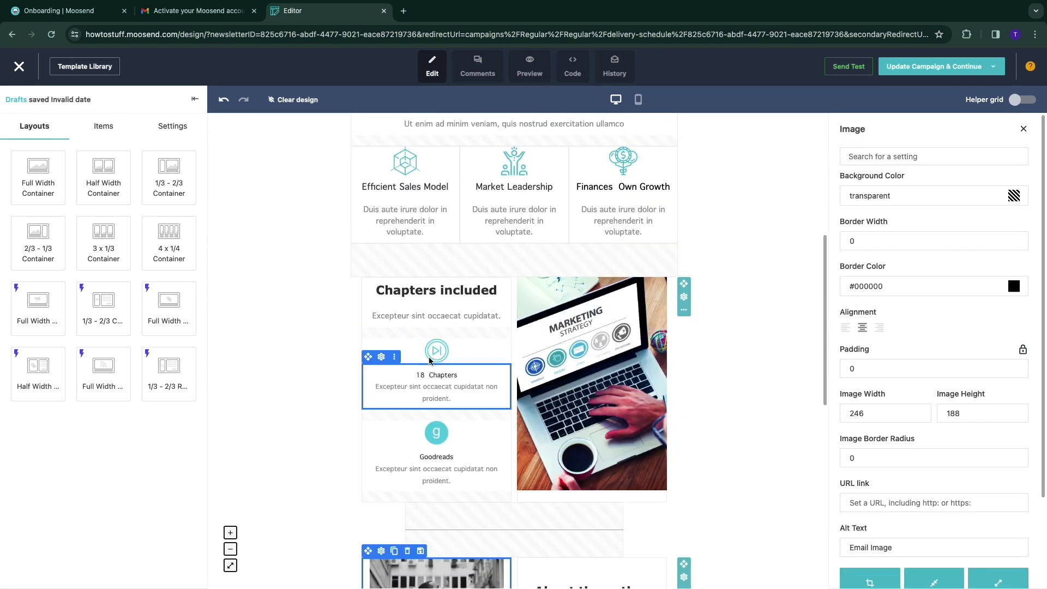
pyautogui.scroll(2, 440, 355)
pyautogui.click(517, 349)
pyautogui.scroll(5, 451, 312)
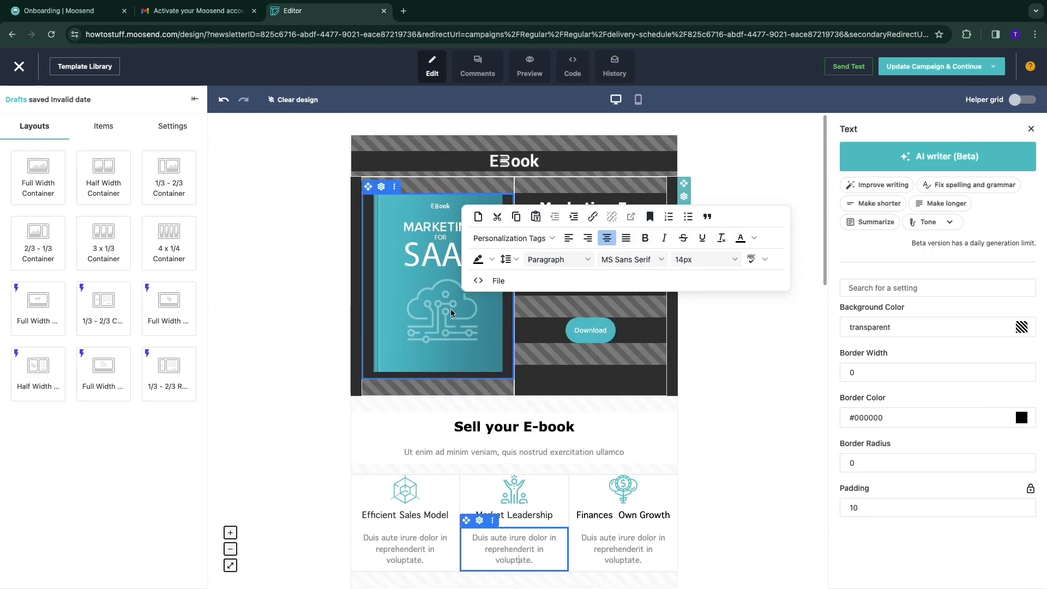
# Delete the Marketing For SAAS book cover image from the header
pyautogui.click(451, 312)
pyautogui.click(520, 311)
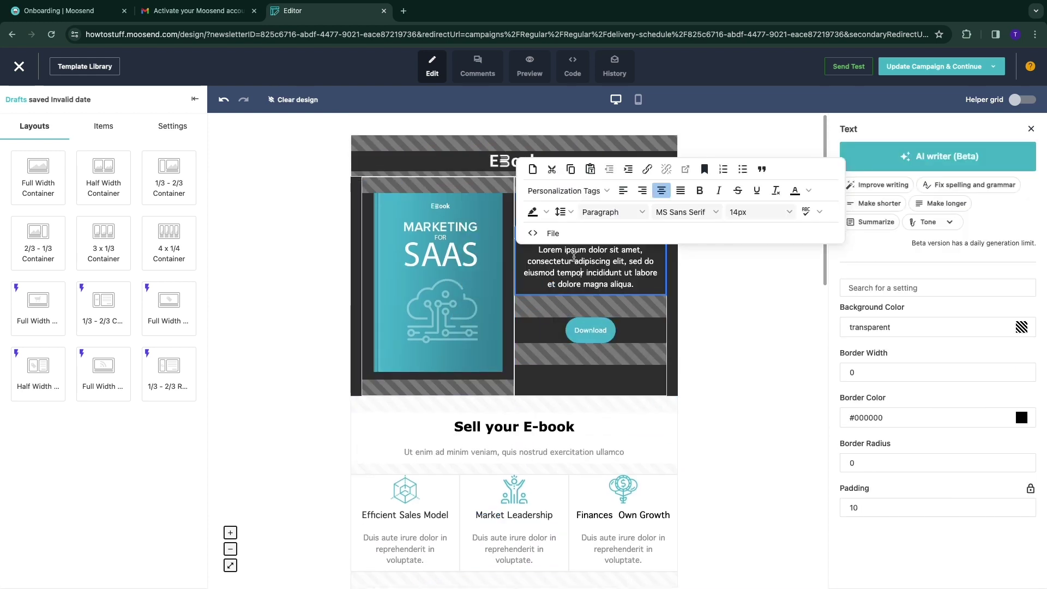
pyautogui.click(388, 376)
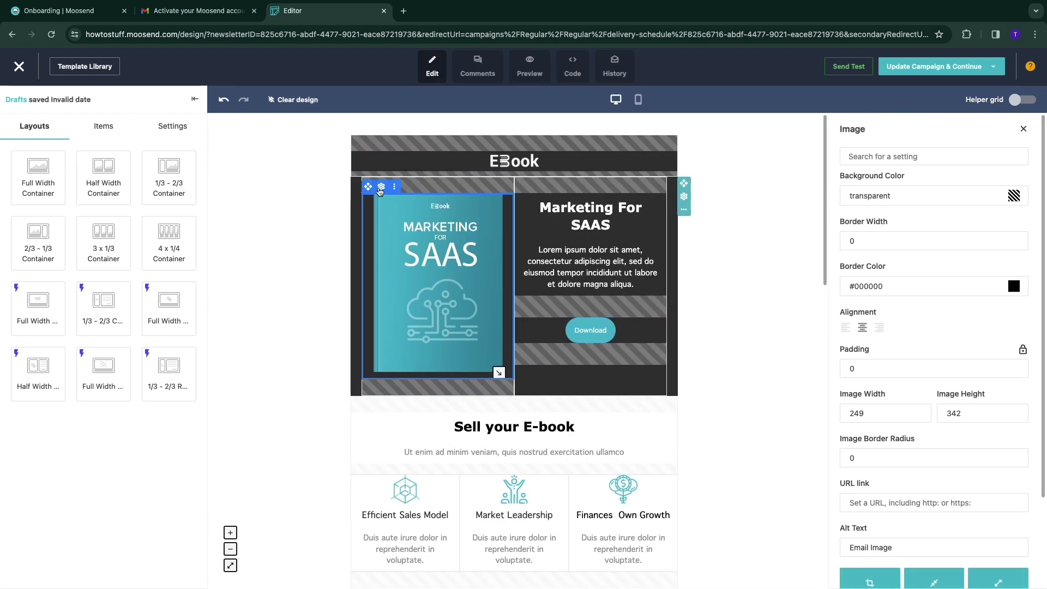
pyautogui.moveTo(400, 191)
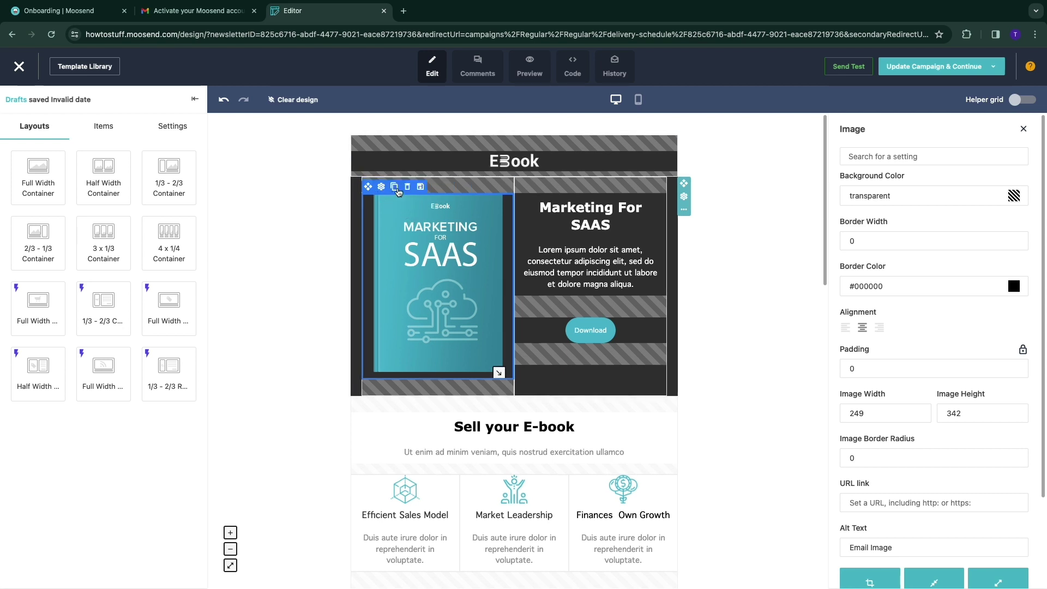
pyautogui.click(408, 187)
# Drag an Image item into the empty left column, then open and close its image picker
pyautogui.click(104, 127)
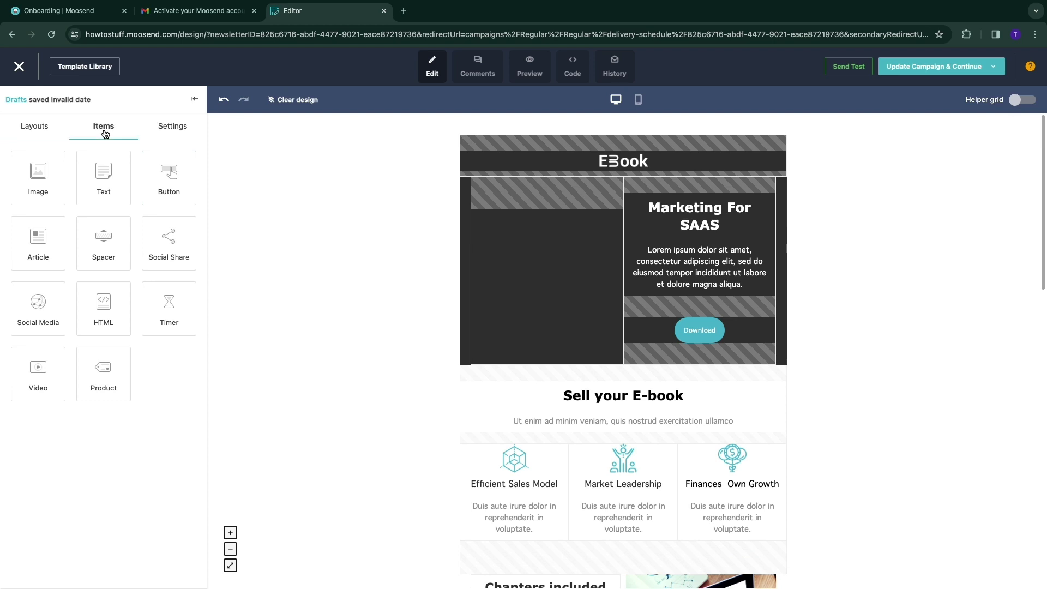
pyautogui.moveTo(40, 198); pyautogui.dragTo(547, 264)
pyautogui.moveTo(38, 180); pyautogui.dragTo(480, 245)
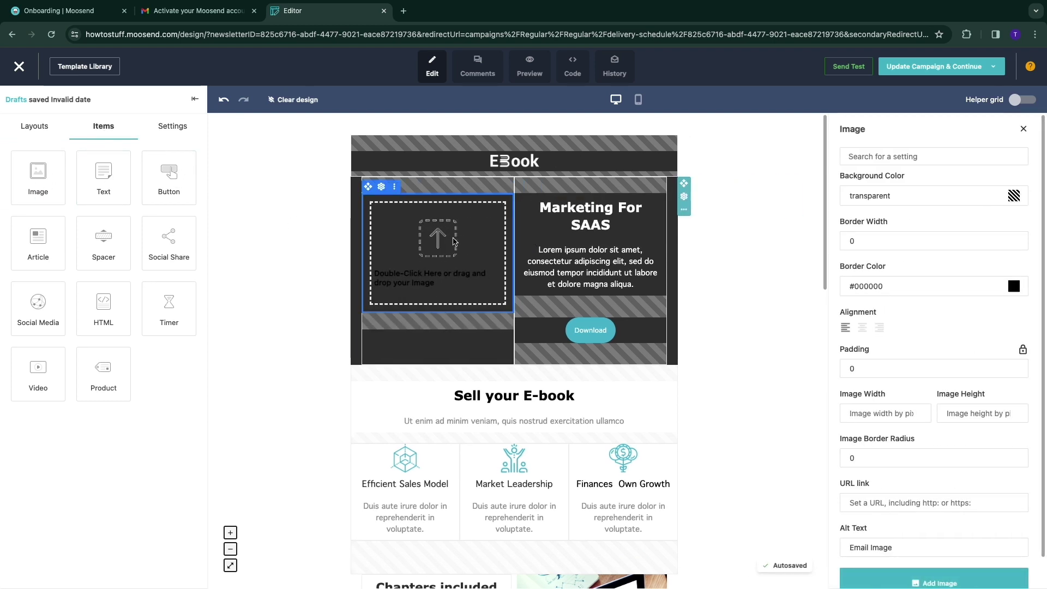
pyautogui.doubleClick(452, 241)
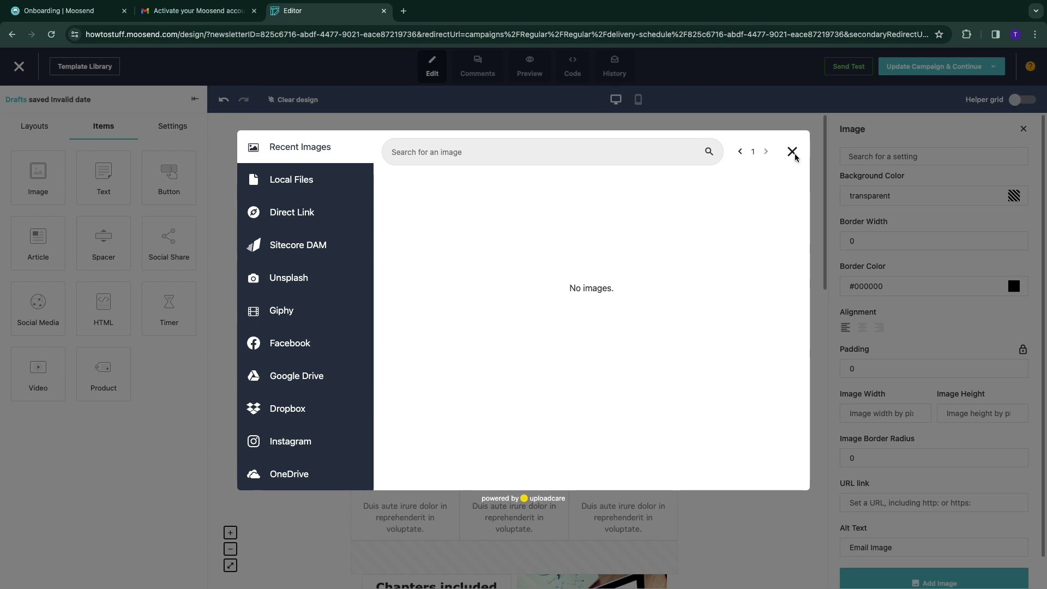
pyautogui.click(793, 151)
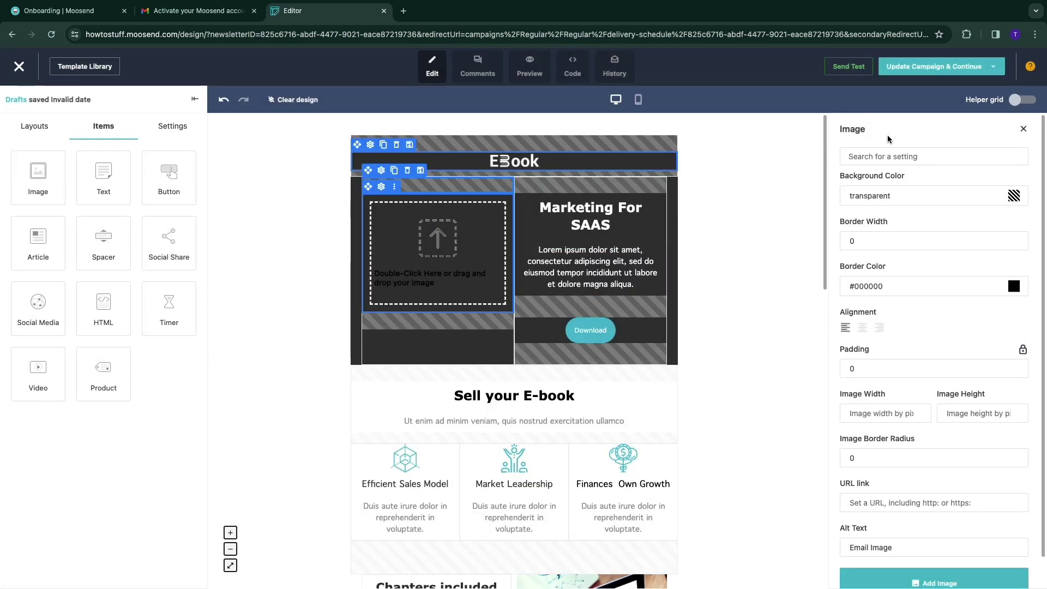
# Save the design to campaign 1 via Update Campaign & Continue and confirm with Yes
pyautogui.moveTo(933, 73)
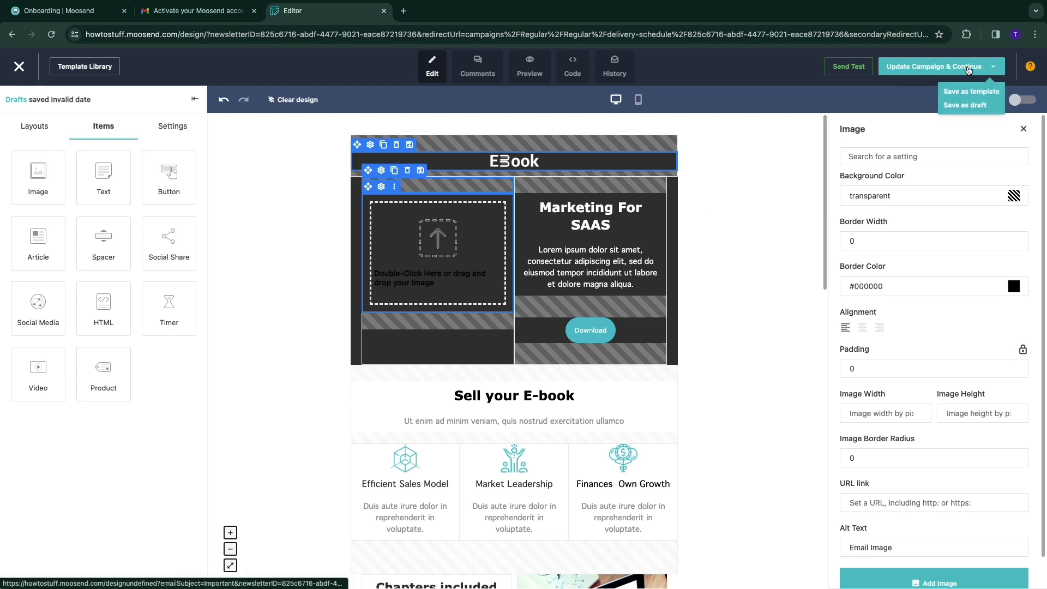
pyautogui.click(968, 68)
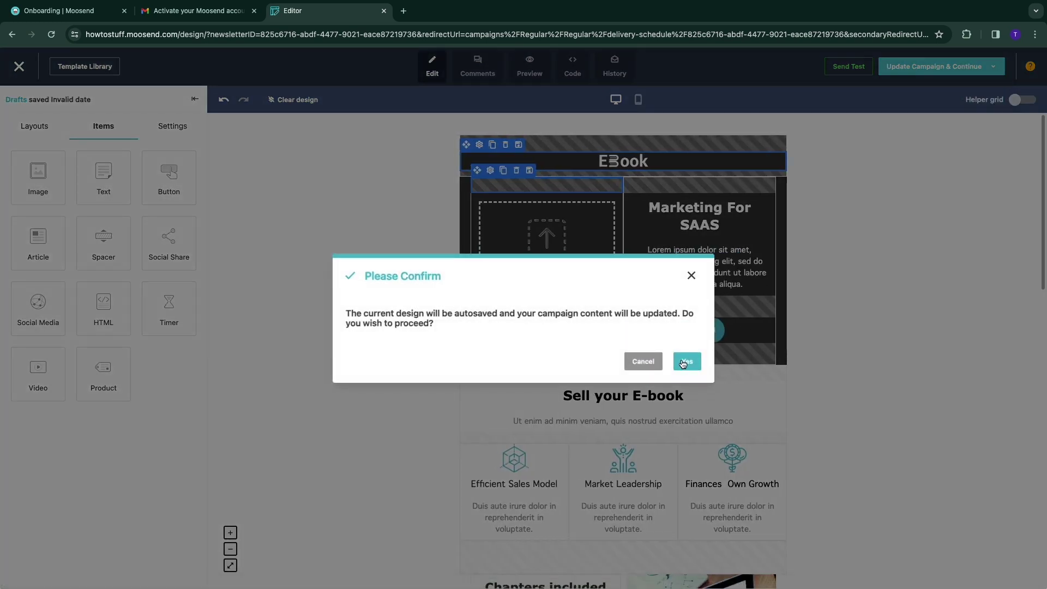
pyautogui.click(685, 362)
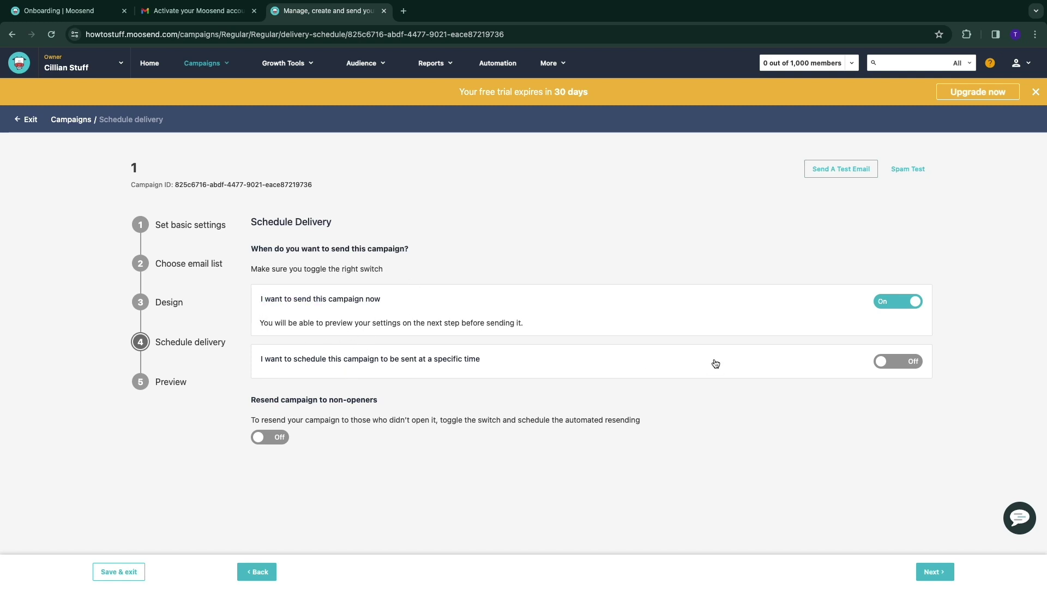
# Try scheduling for a specific time, then switch back to sending the campaign now
pyautogui.click(897, 363)
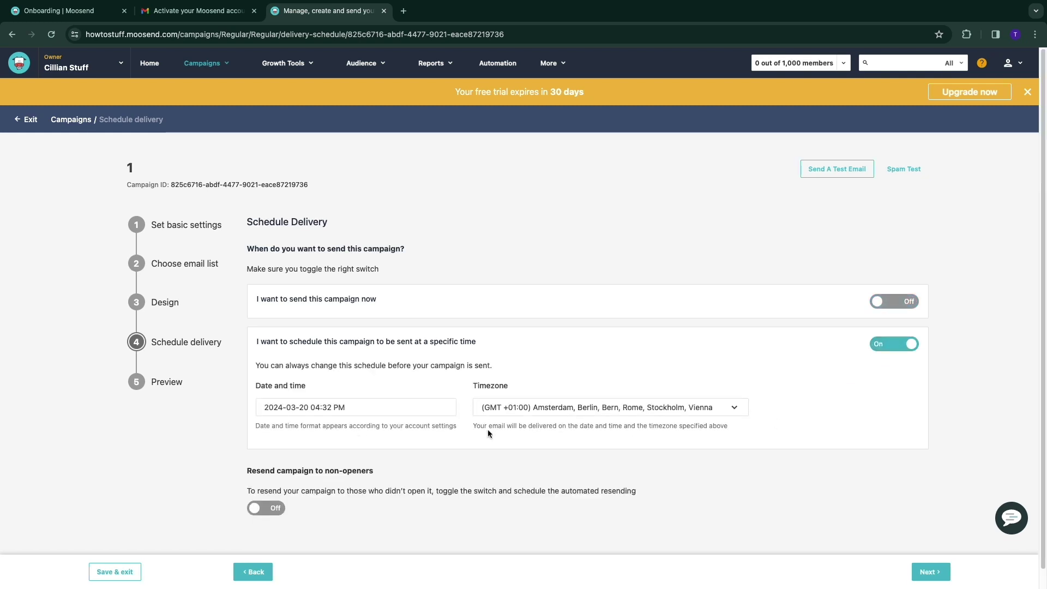
pyautogui.click(897, 301)
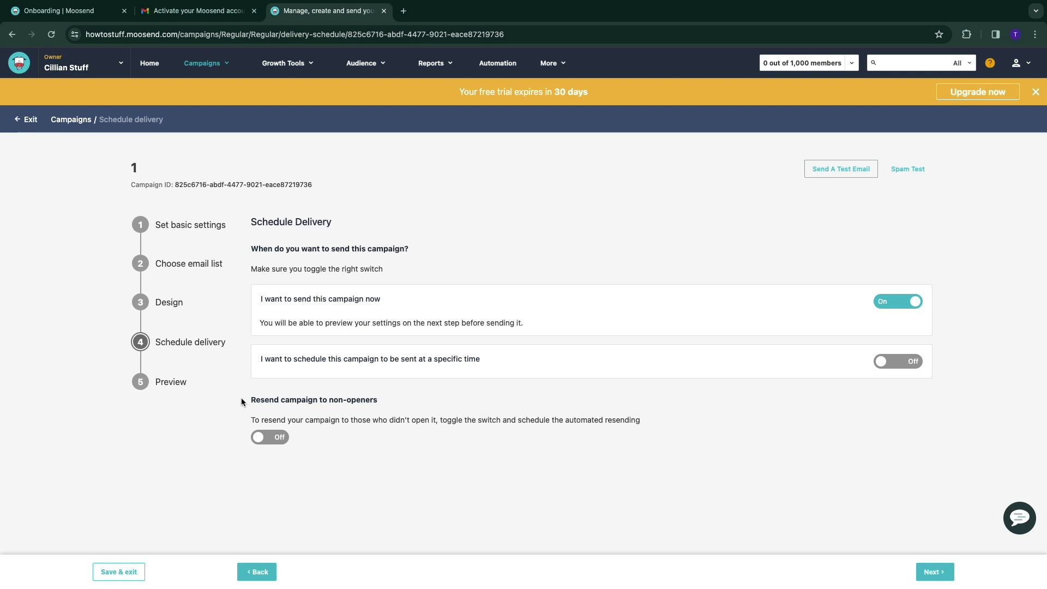
pyautogui.moveTo(257, 402); pyautogui.dragTo(313, 400)
pyautogui.click(358, 406)
pyautogui.moveTo(308, 415); pyautogui.dragTo(635, 429)
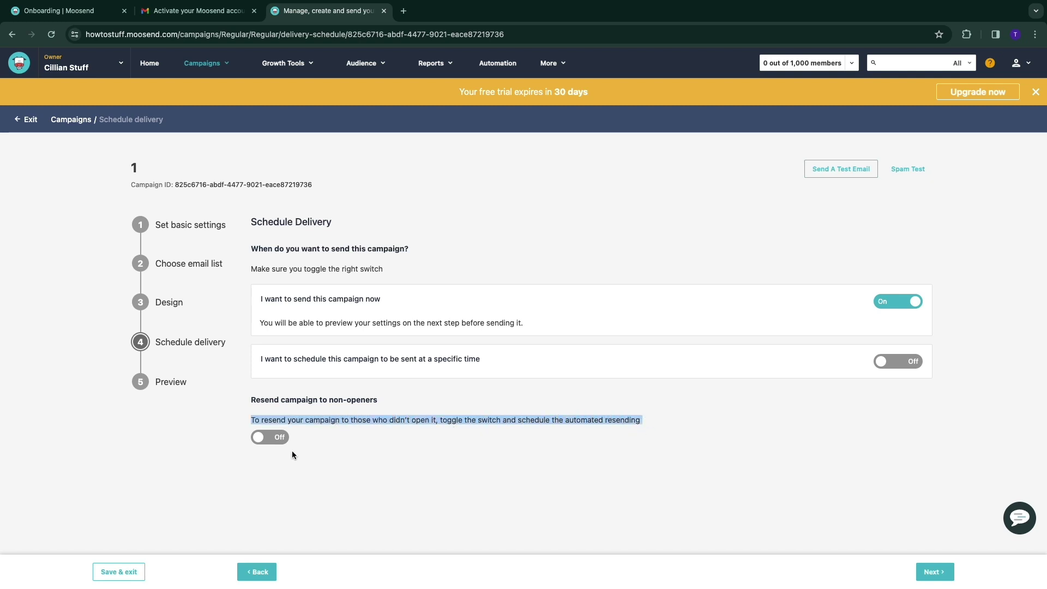
# Turn on resending to non-openers after 12 hours and continue to the Preview step
pyautogui.click(277, 437)
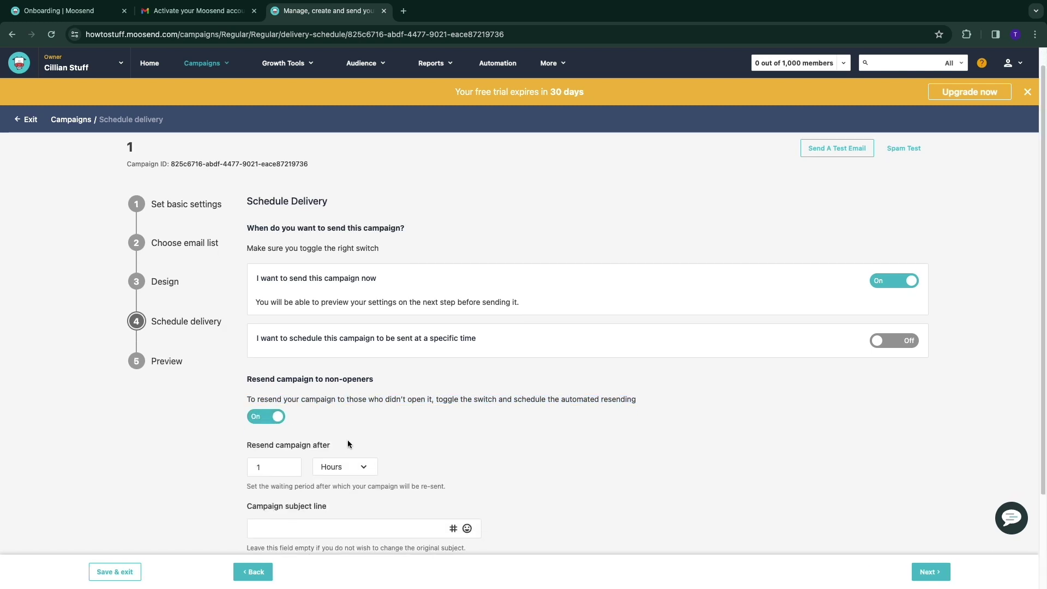
pyautogui.scroll(-2, 305, 469)
pyautogui.scroll(-5, 283, 480)
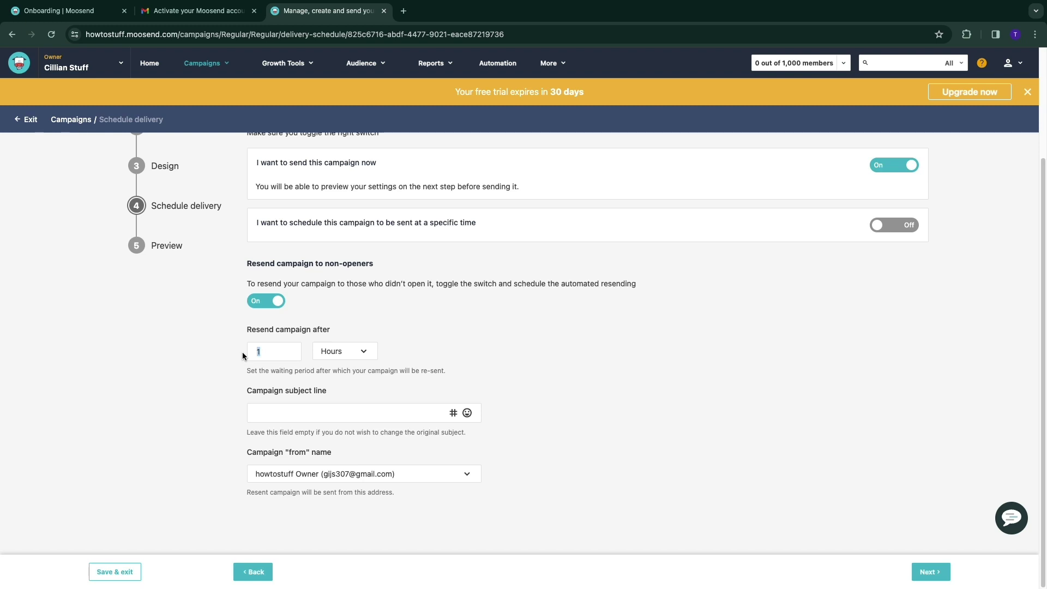
pyautogui.write('12')
pyautogui.click(939, 573)
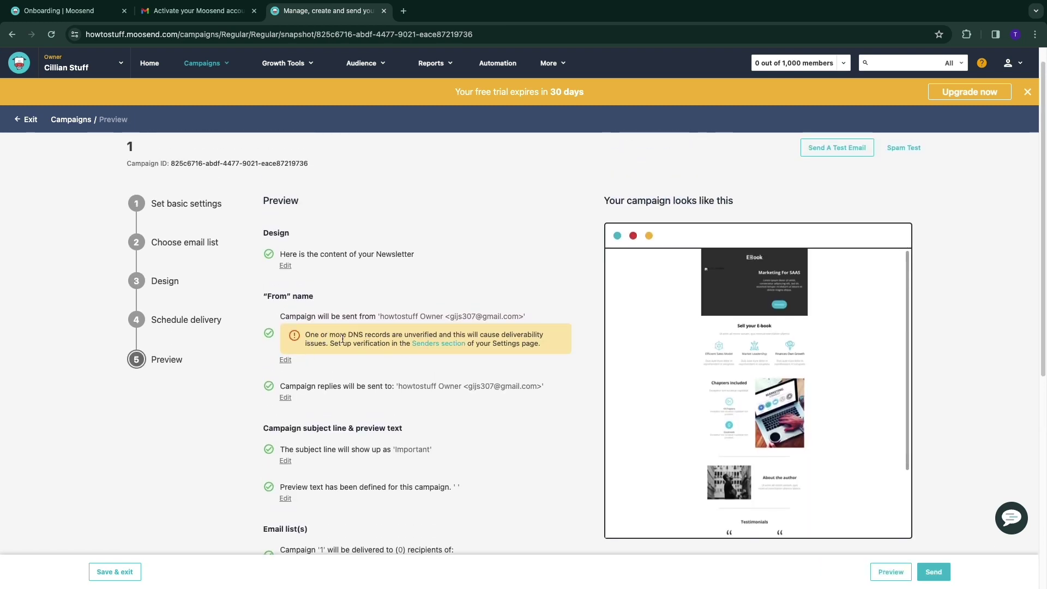
# Send campaign 1 from the Preview step and return to the campaigns list
pyautogui.moveTo(348, 335); pyautogui.dragTo(390, 336)
pyautogui.scroll(-7, 480, 358)
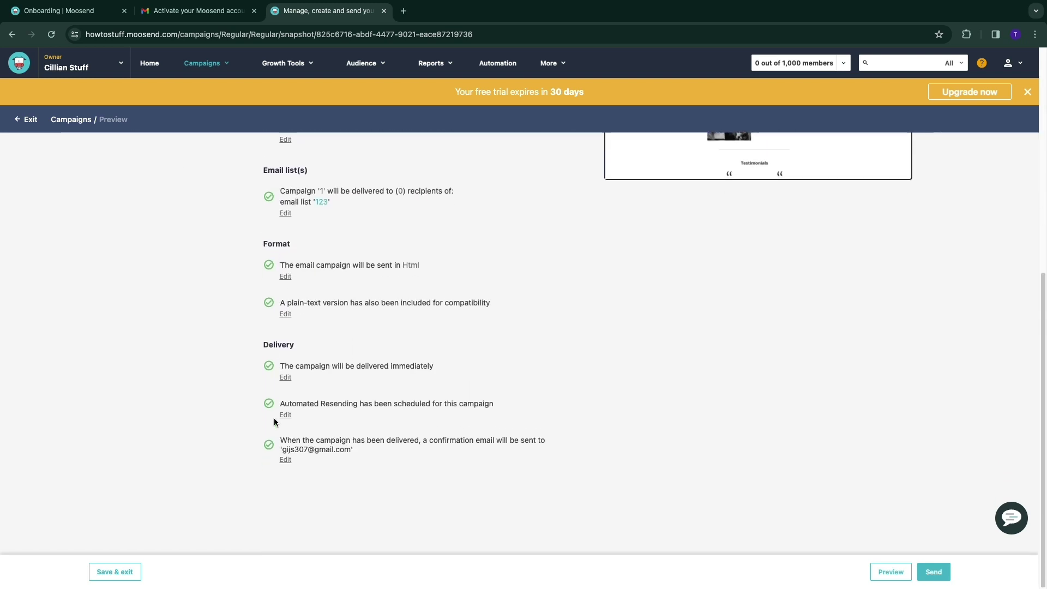
pyautogui.click(933, 571)
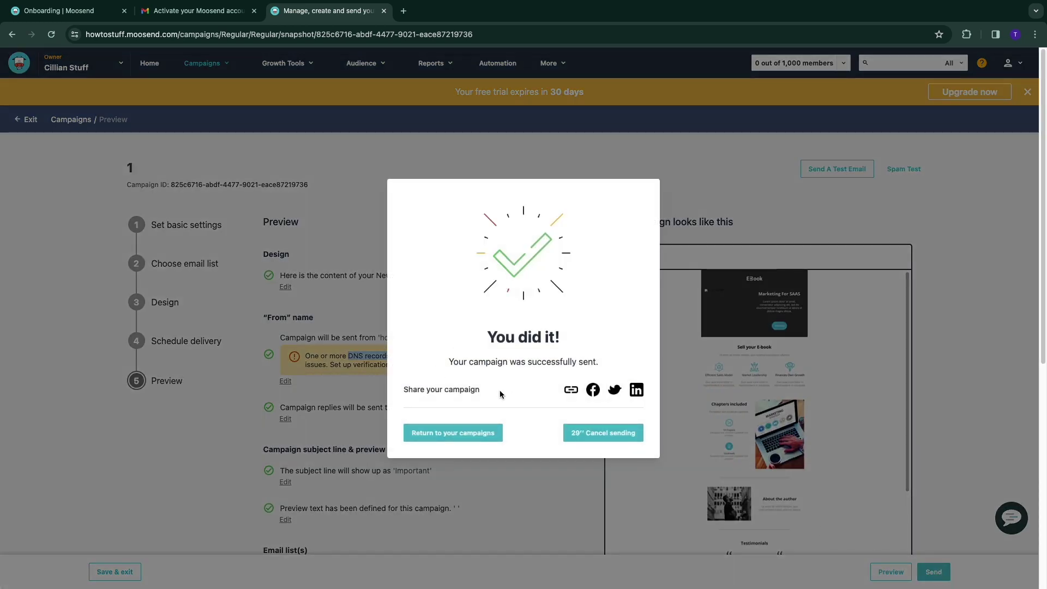
pyautogui.click(467, 433)
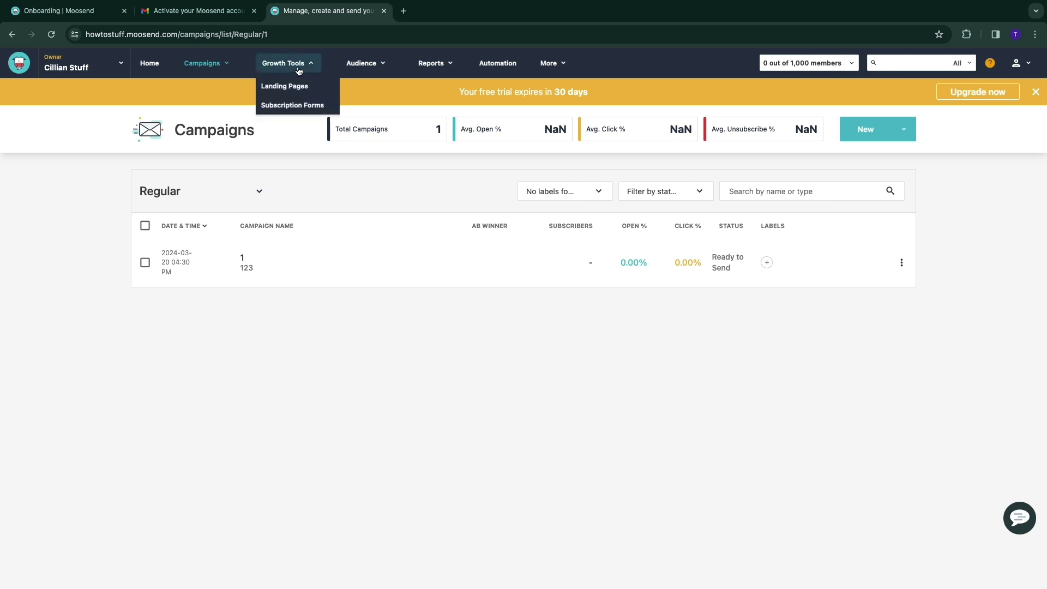
# Browse the Growth Tools, Audience and Reports menus, then go to the Automation page
pyautogui.click(298, 66)
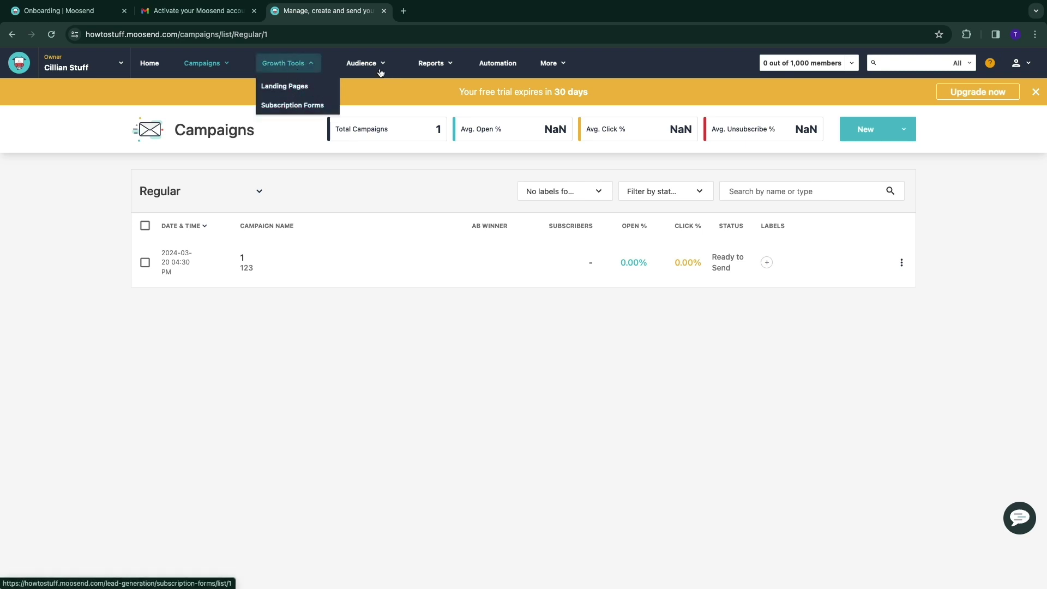
pyautogui.click(367, 64)
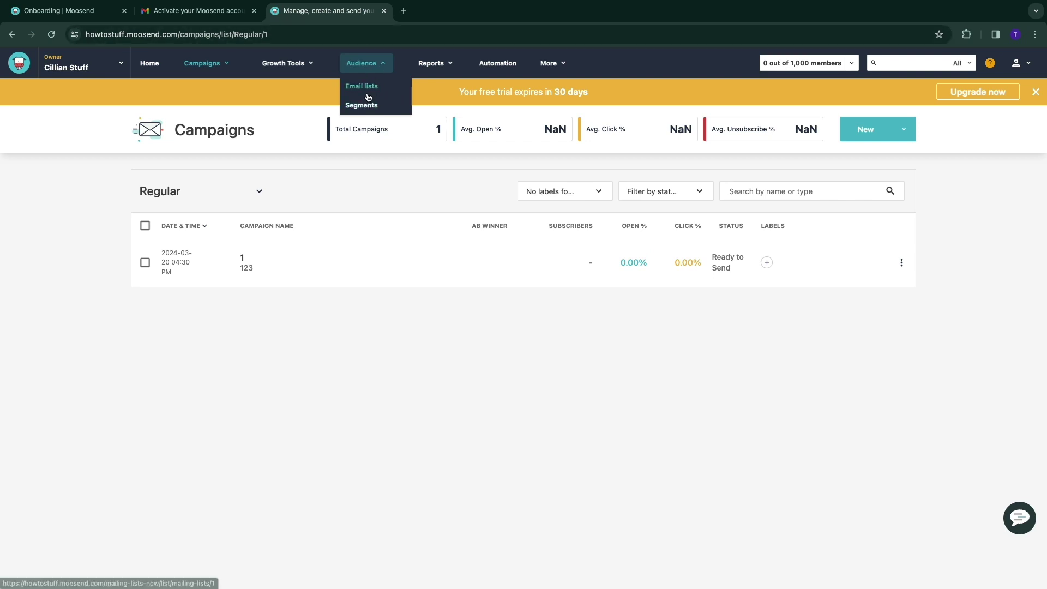
pyautogui.click(435, 64)
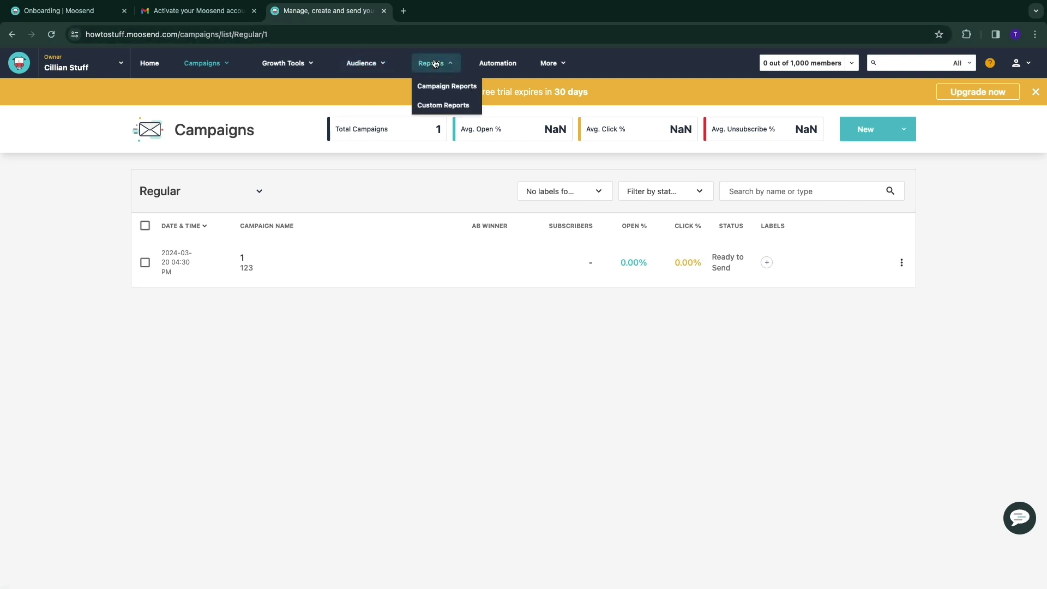
pyautogui.click(490, 64)
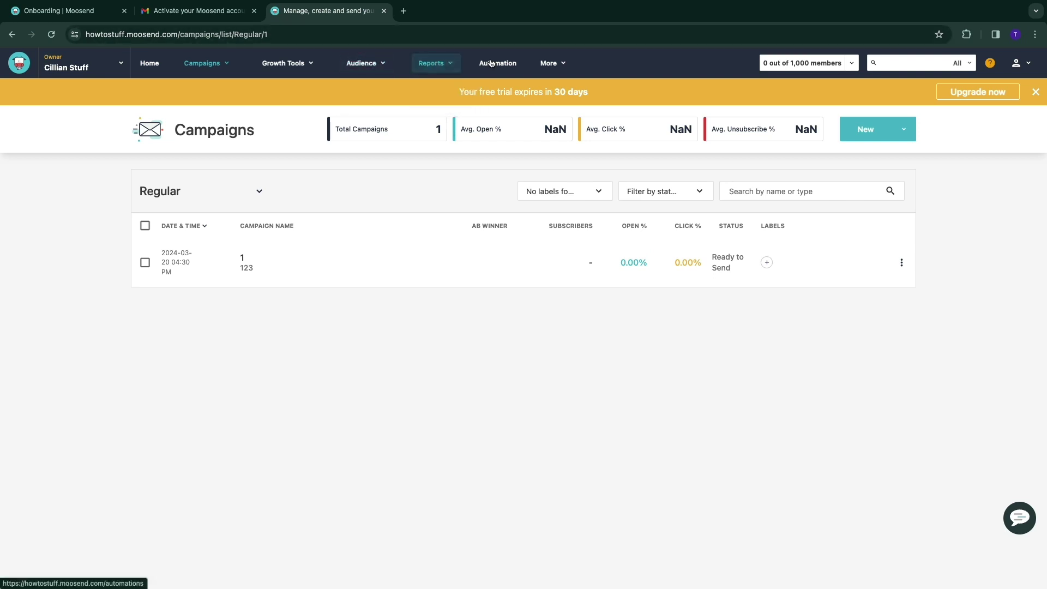
pyautogui.scroll(-1, 470, 232)
pyautogui.scroll(-2, 594, 288)
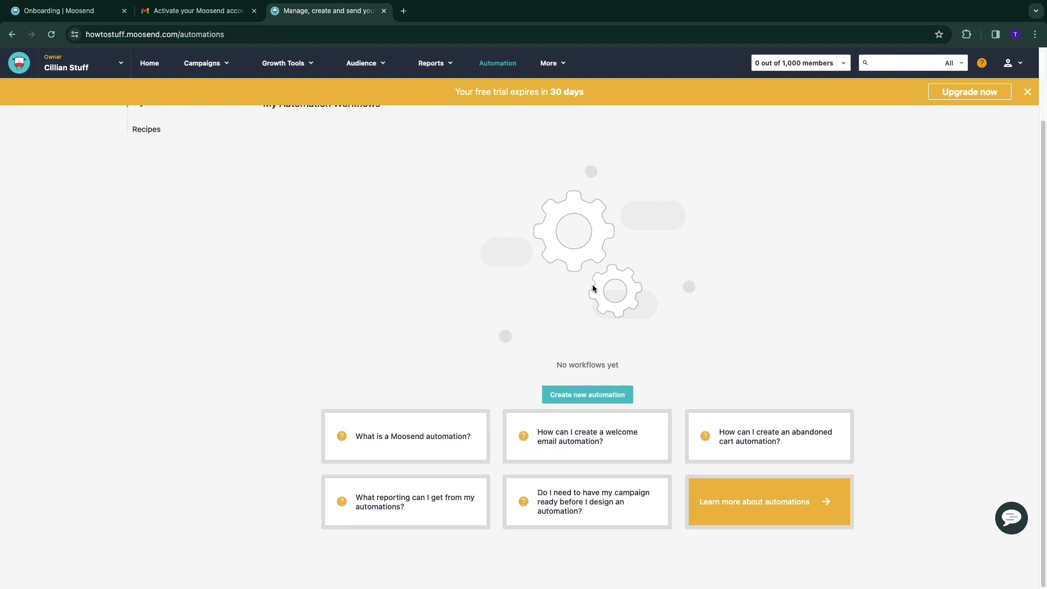
# Create a new automation triggered by When someone opens any campaign, firing once, and save it
pyautogui.click(562, 404)
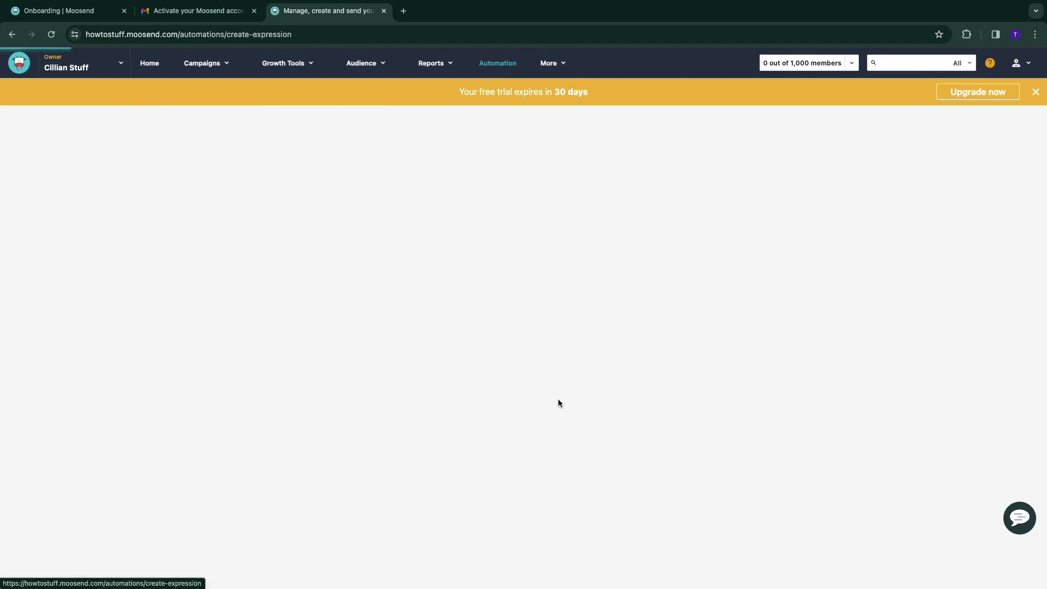
pyautogui.click(663, 152)
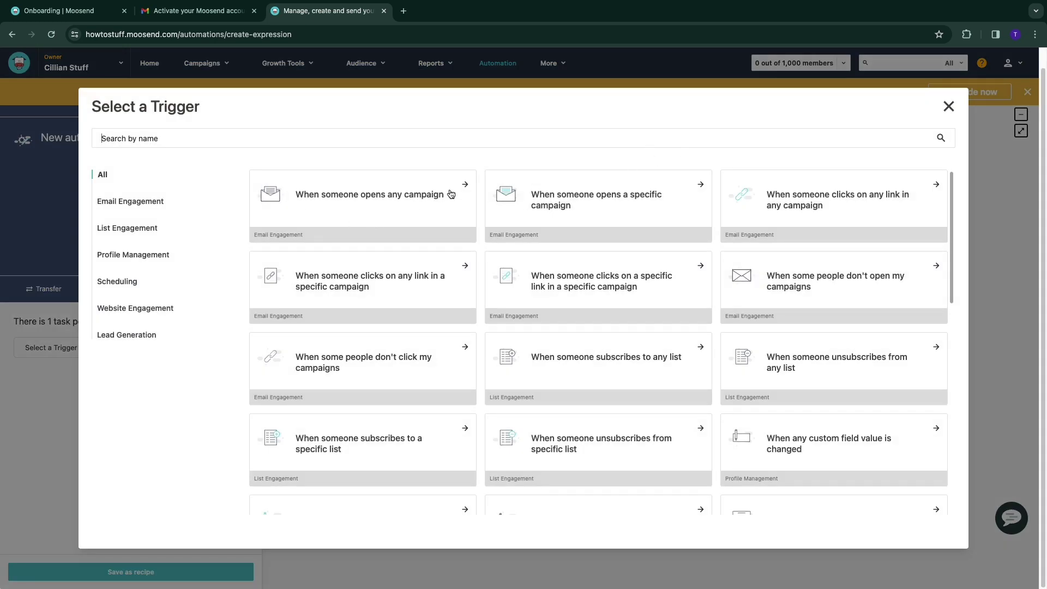
pyautogui.click(362, 201)
pyautogui.click(302, 319)
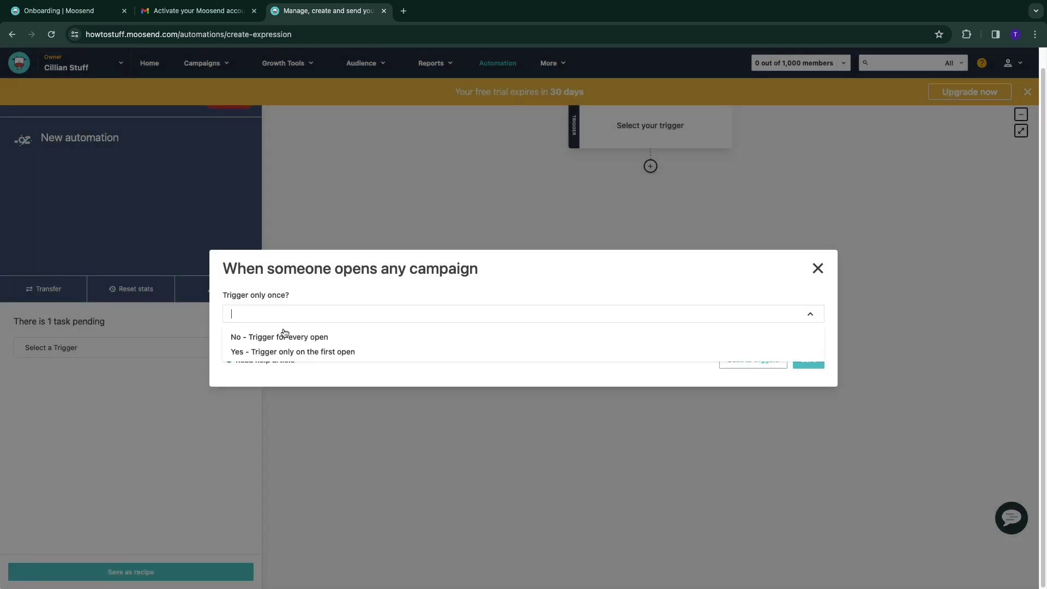
pyautogui.click(280, 334)
pyautogui.click(808, 359)
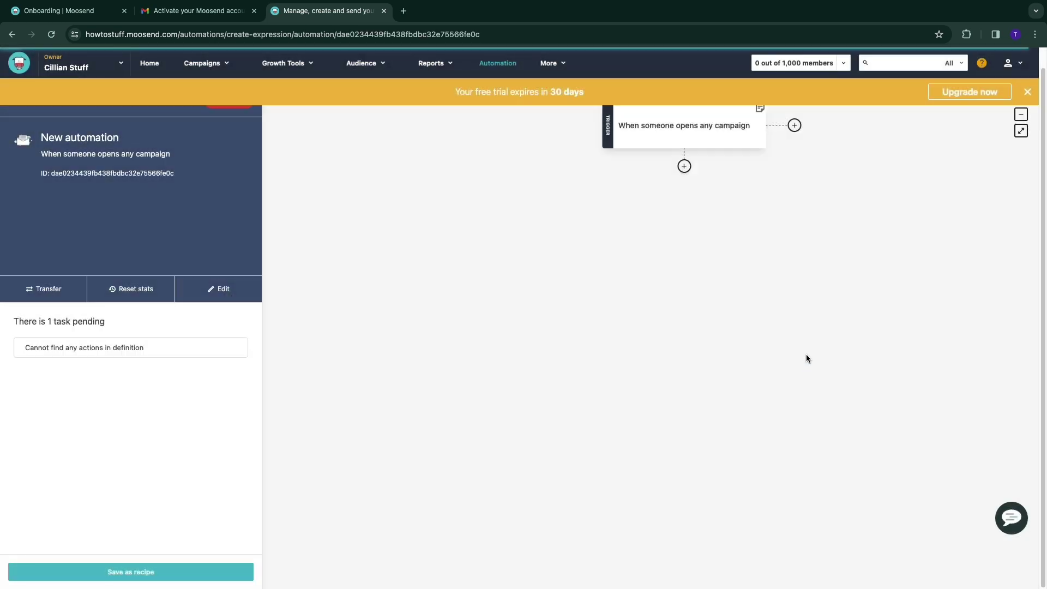
# Preview the Wait a specific time interval action without adding it
pyautogui.click(684, 166)
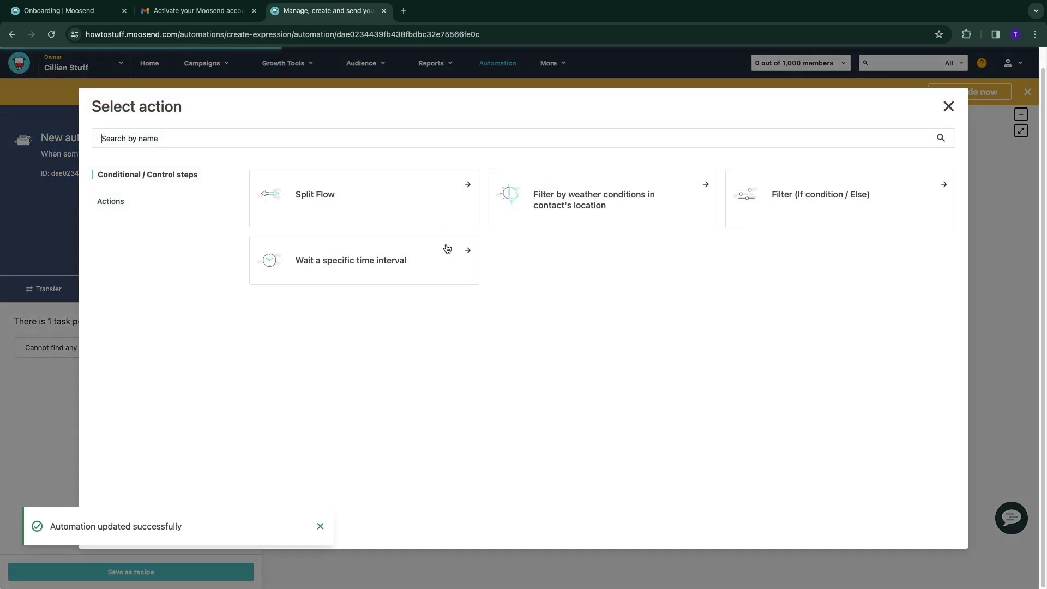
pyautogui.click(367, 273)
pyautogui.click(817, 233)
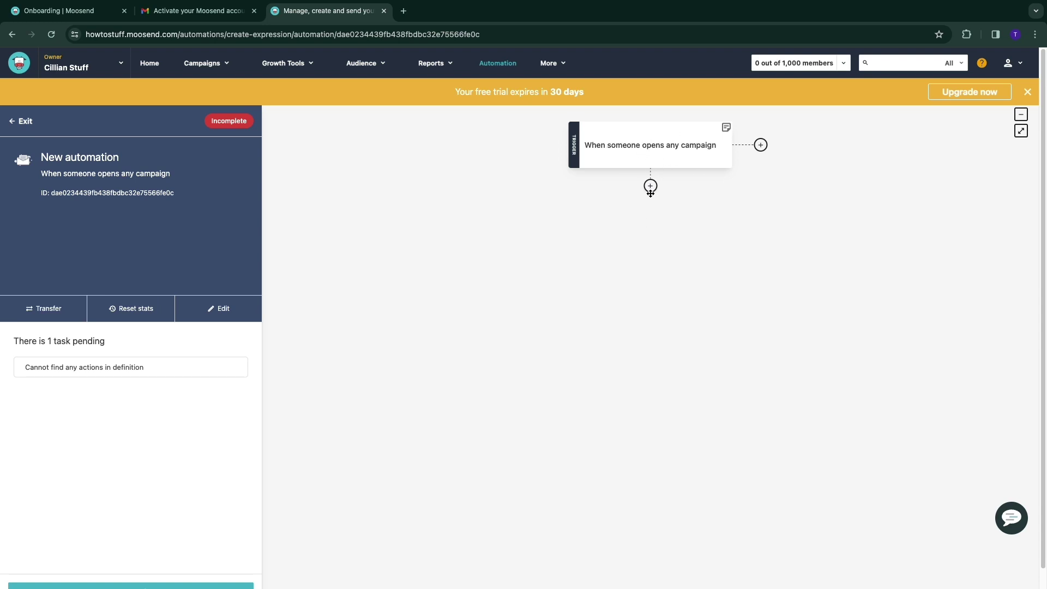
pyautogui.click(550, 64)
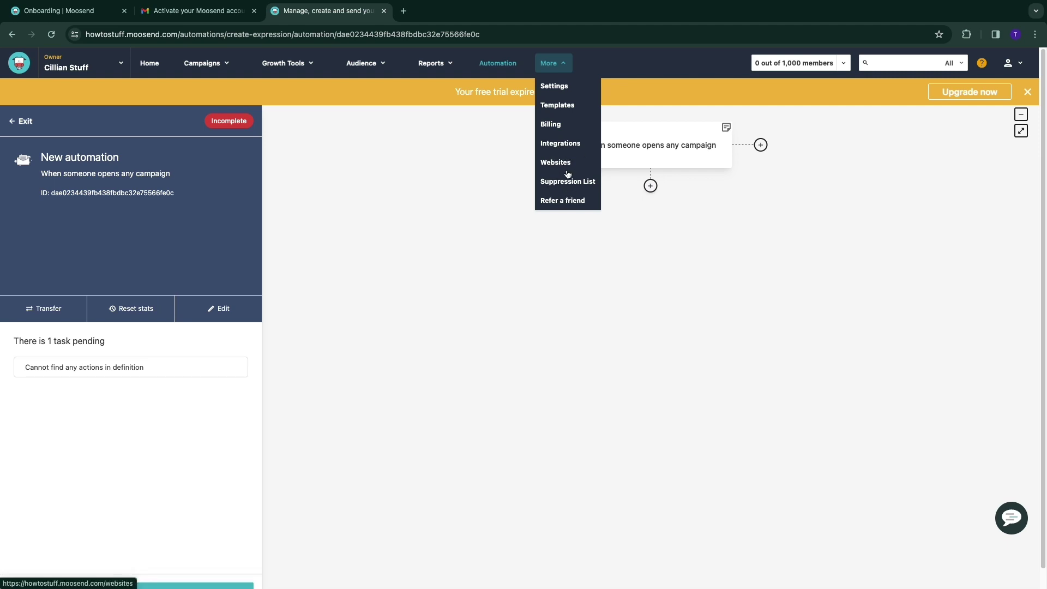
# Open the Billing overview and go to Plans & credits to review the Pro plan
pyautogui.click(559, 127)
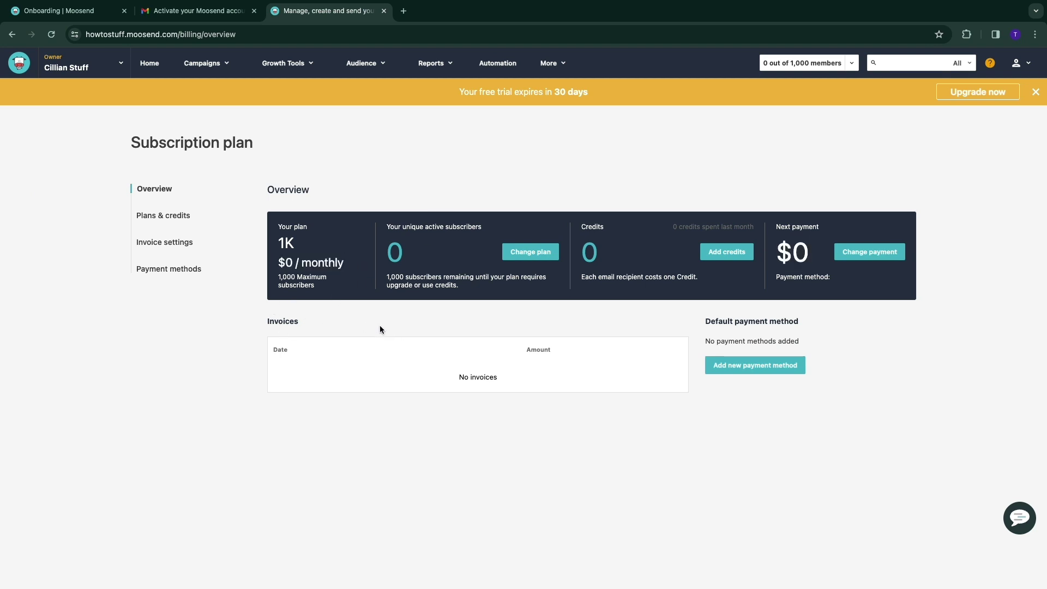
pyautogui.moveTo(448, 94); pyautogui.dragTo(592, 93)
pyautogui.click(978, 91)
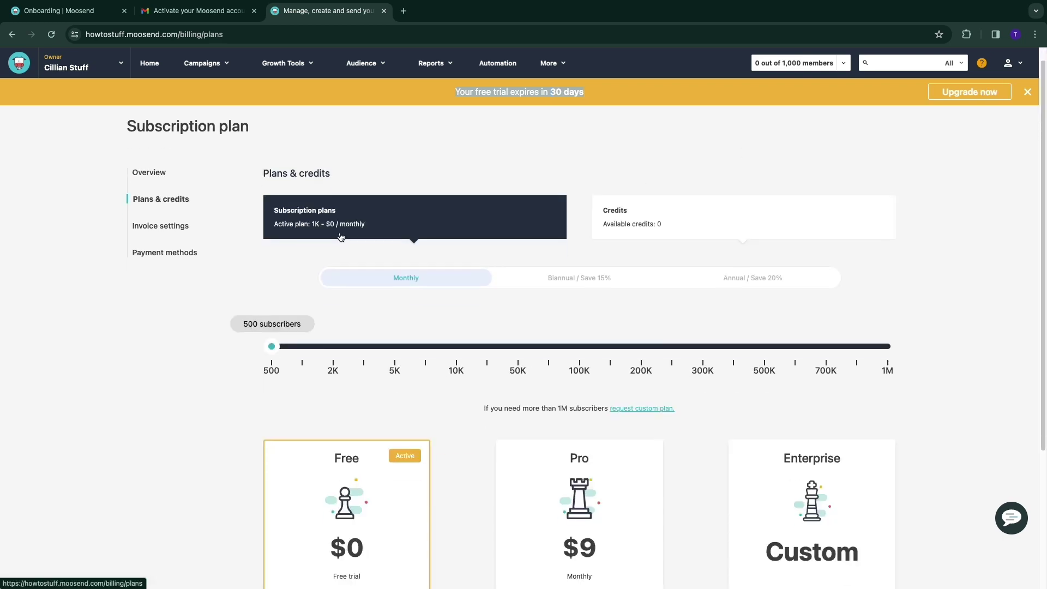
pyautogui.scroll(-2, 458, 333)
pyautogui.scroll(-3, 458, 338)
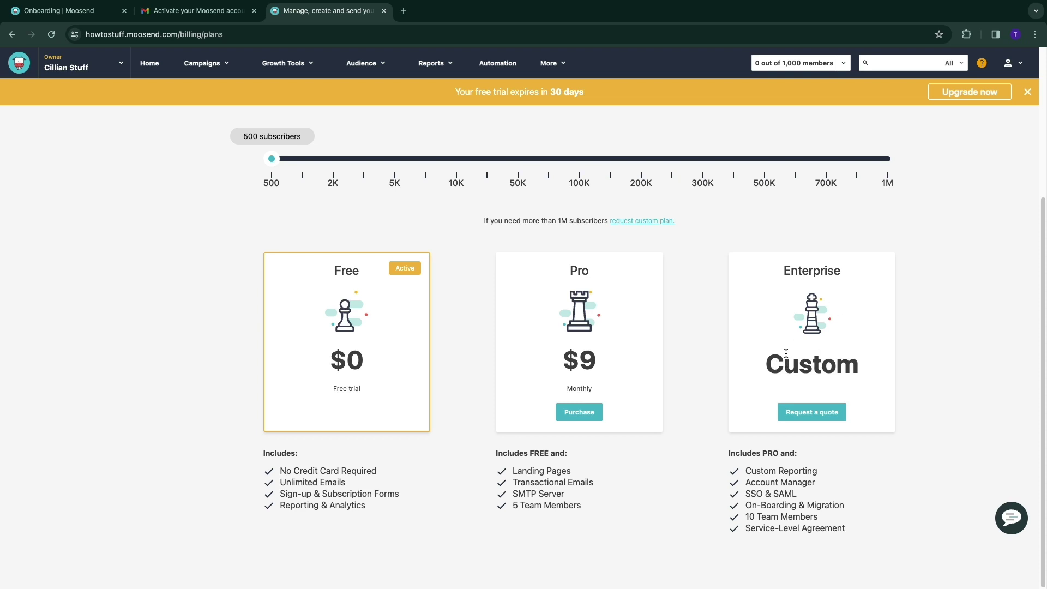
pyautogui.moveTo(571, 269); pyautogui.dragTo(647, 360)
pyautogui.click(647, 360)
pyautogui.moveTo(243, 140)
pyautogui.mouseDown()
pyautogui.moveTo(274, 136)
pyautogui.moveTo(232, 143)
pyautogui.mouseUp()
pyautogui.moveTo(561, 372); pyautogui.dragTo(636, 383)
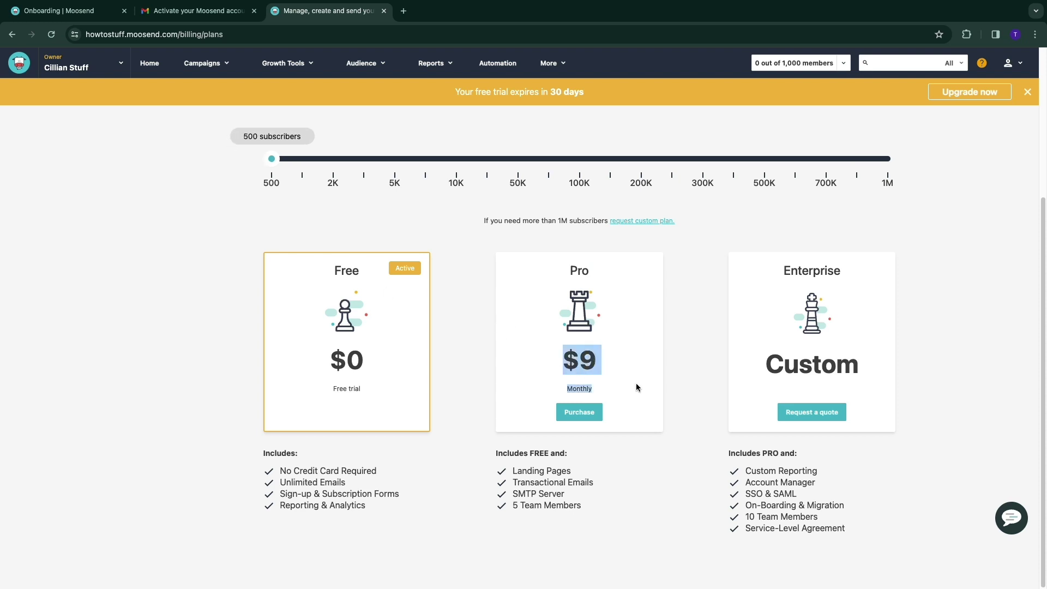
pyautogui.click(555, 351)
pyautogui.scroll(2, 555, 351)
# Switch to annual billing and slide the subscriber count up to 1,000,000 to compare Pro prices
pyautogui.click(737, 188)
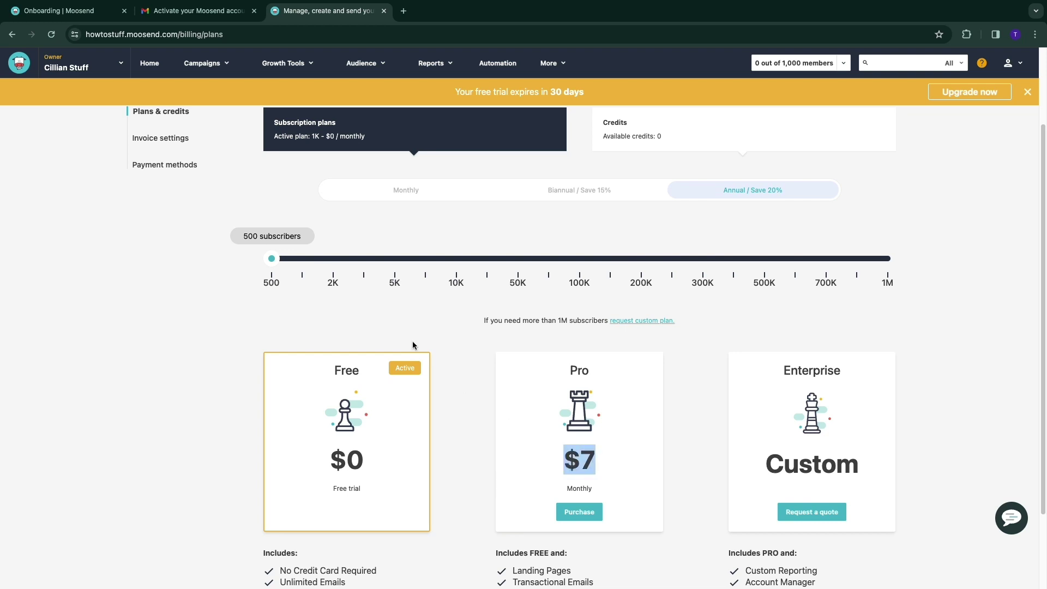
pyautogui.moveTo(272, 260); pyautogui.dragTo(457, 272)
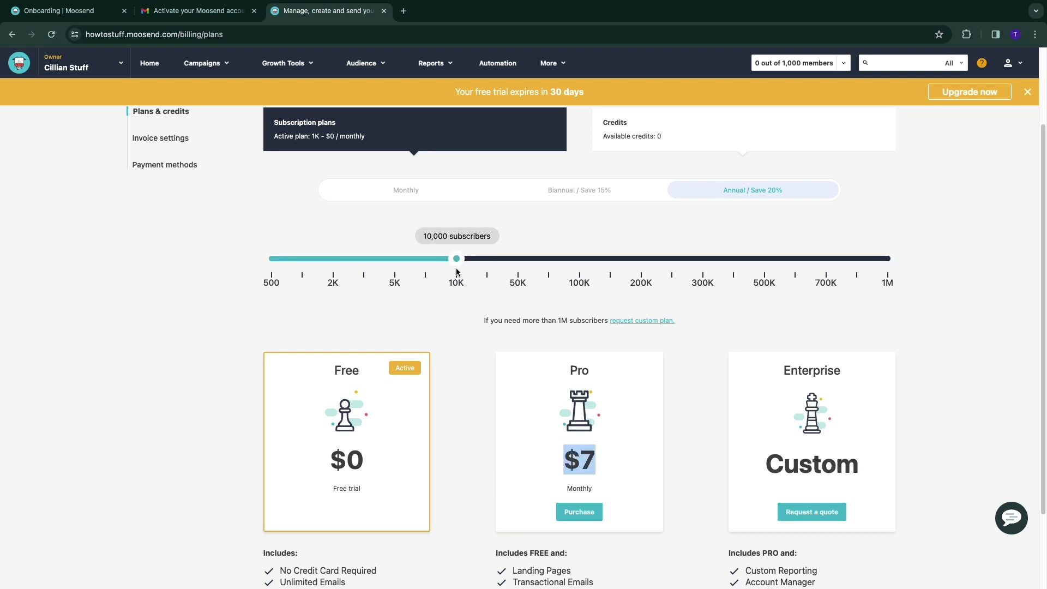
pyautogui.scroll(-3, 465, 320)
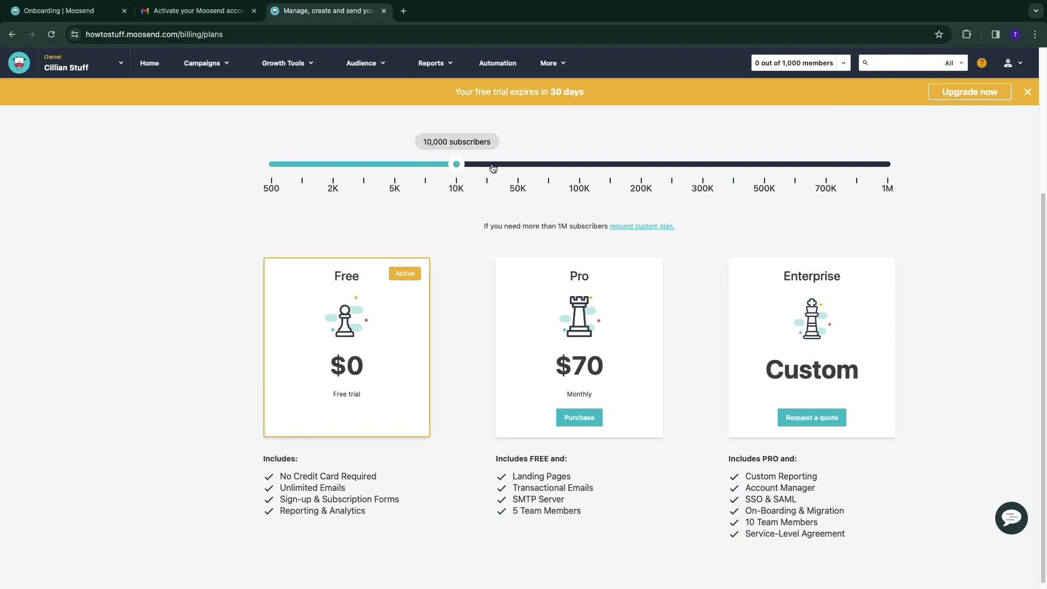
pyautogui.moveTo(461, 165); pyautogui.dragTo(899, 170)
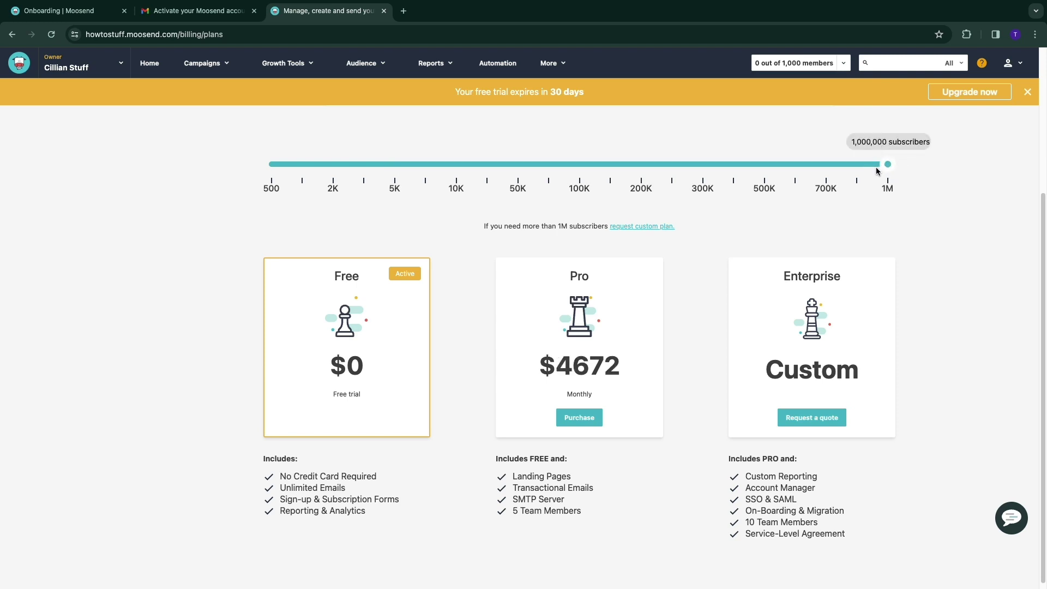